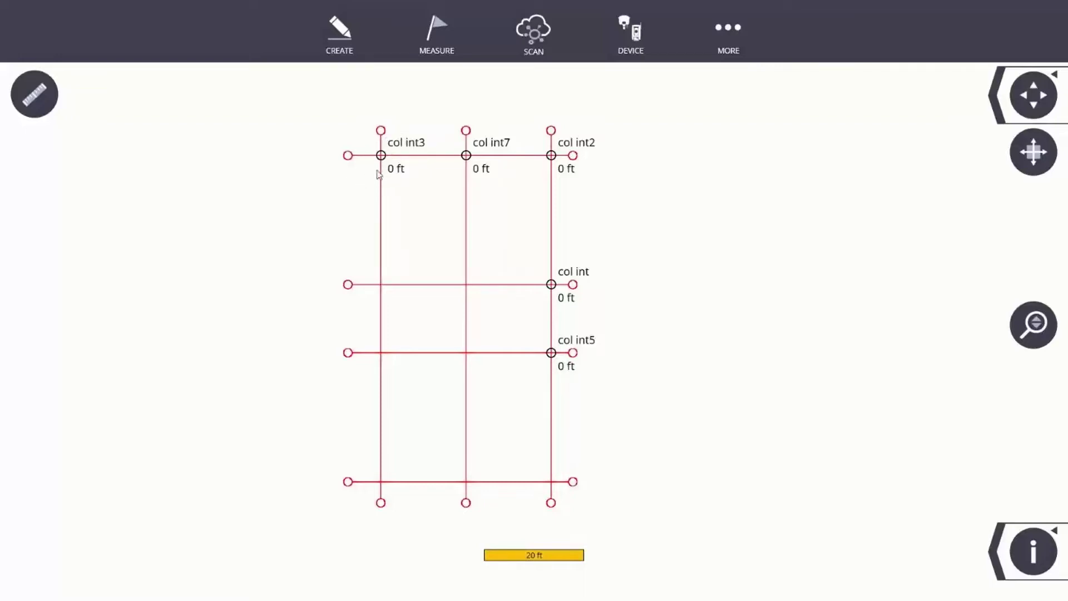
Create a new pattern with points at X +4, Y +4, X -4 and Y -4 ft, and add them
left_click(340, 46)
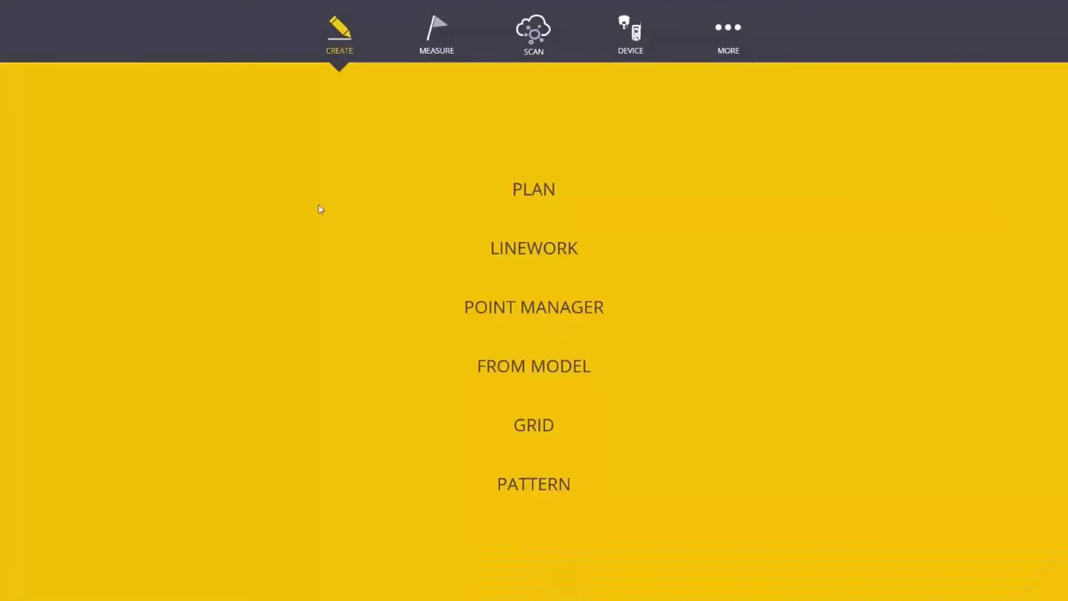
left_click(527, 491)
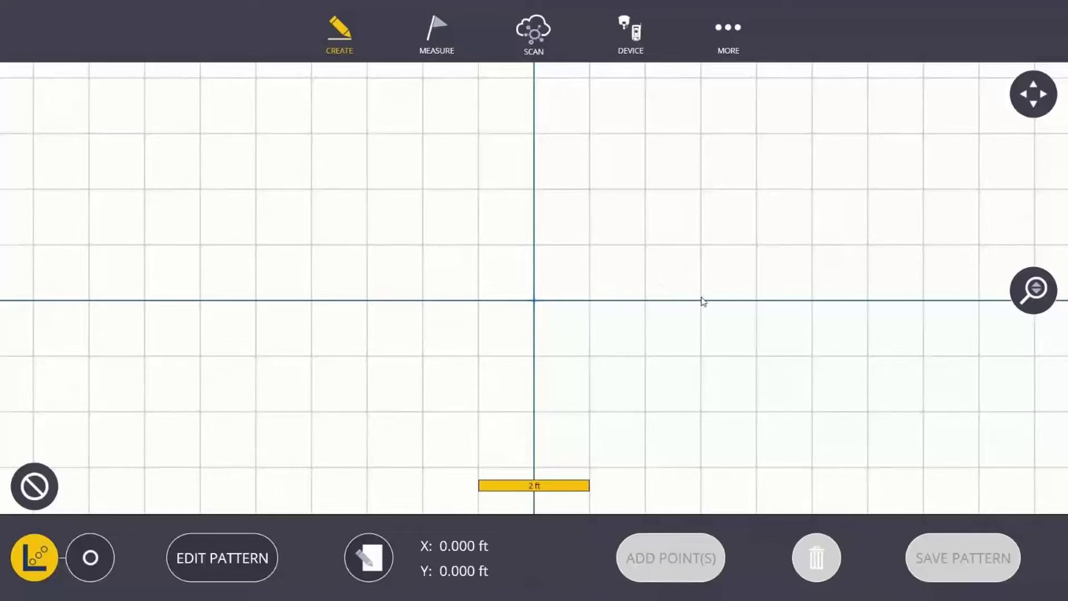
left_click(756, 301)
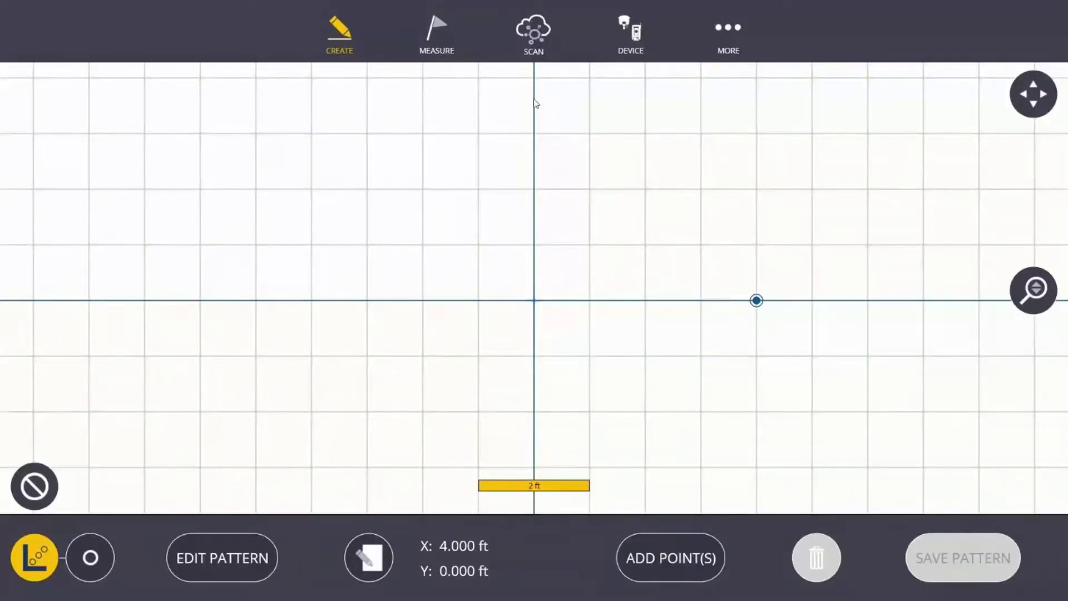
left_click(534, 78)
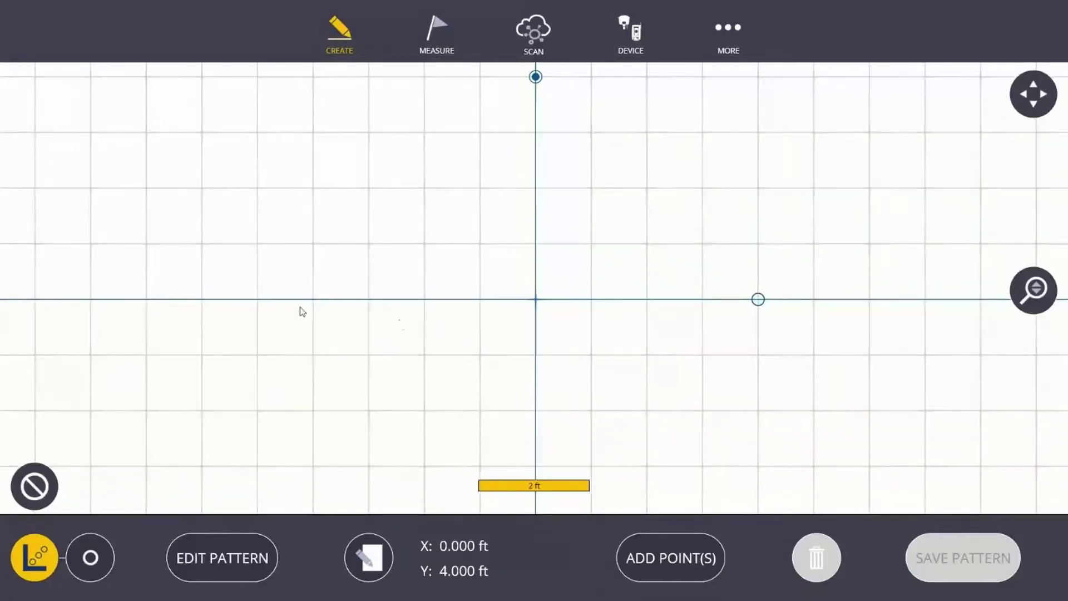
left_click(313, 300)
scroll(431, 293, "down", 2)
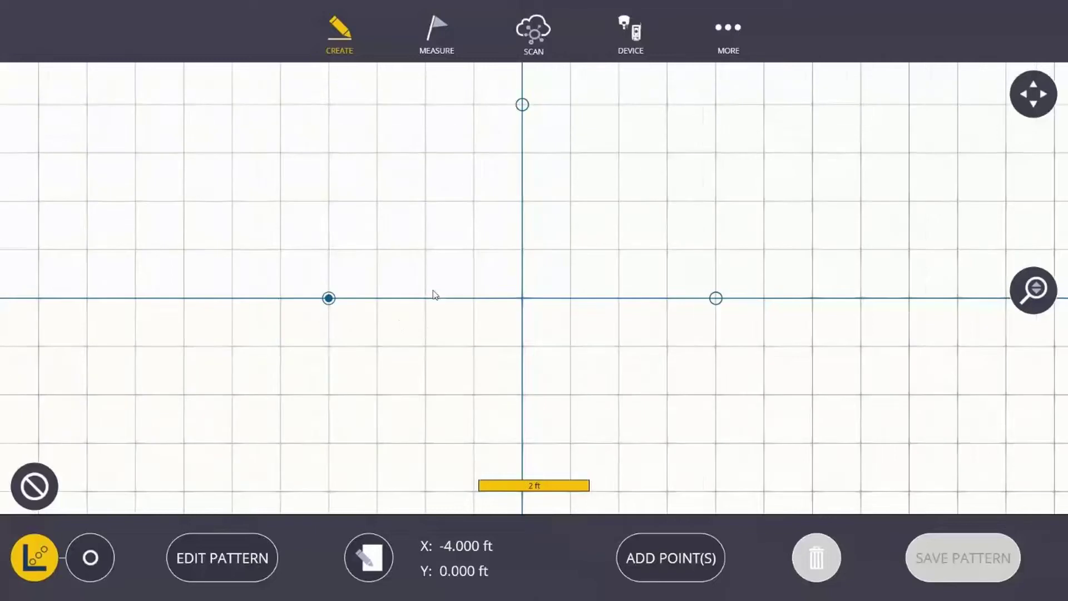
left_click(510, 465)
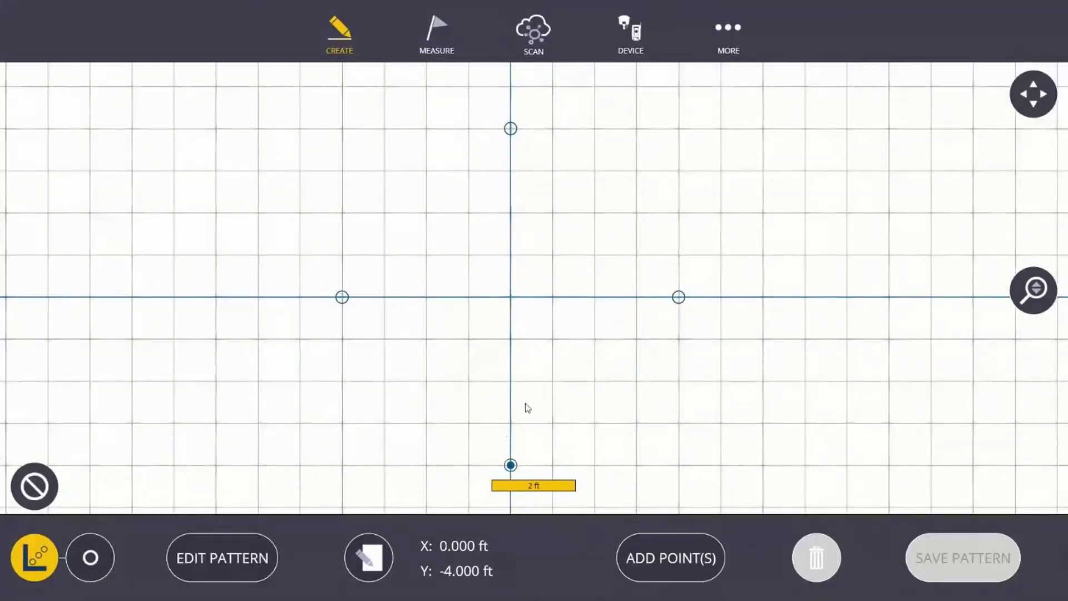
left_click(670, 558)
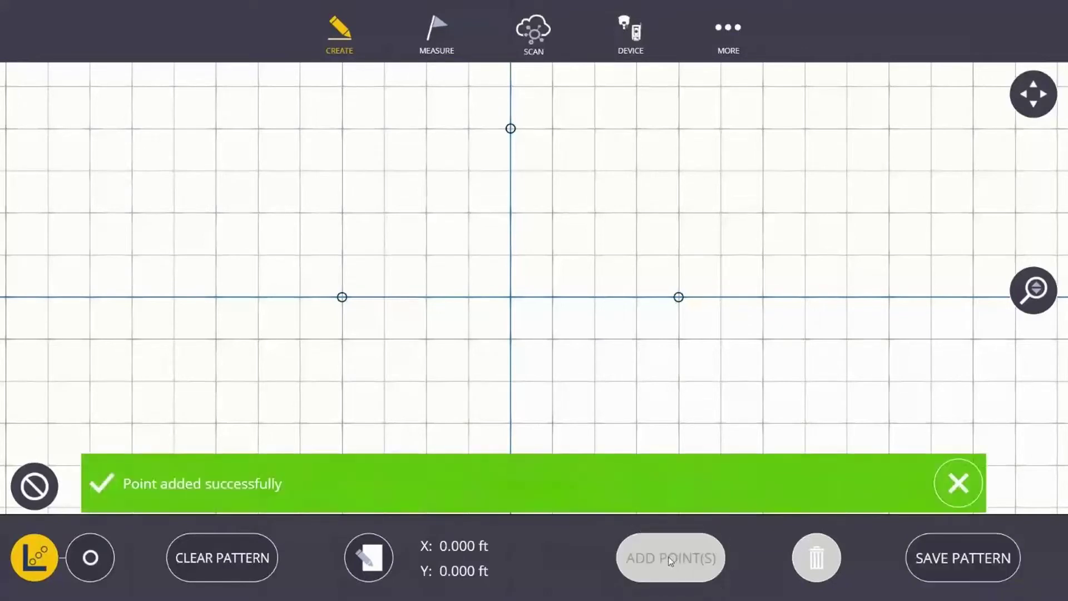
left_click(952, 557)
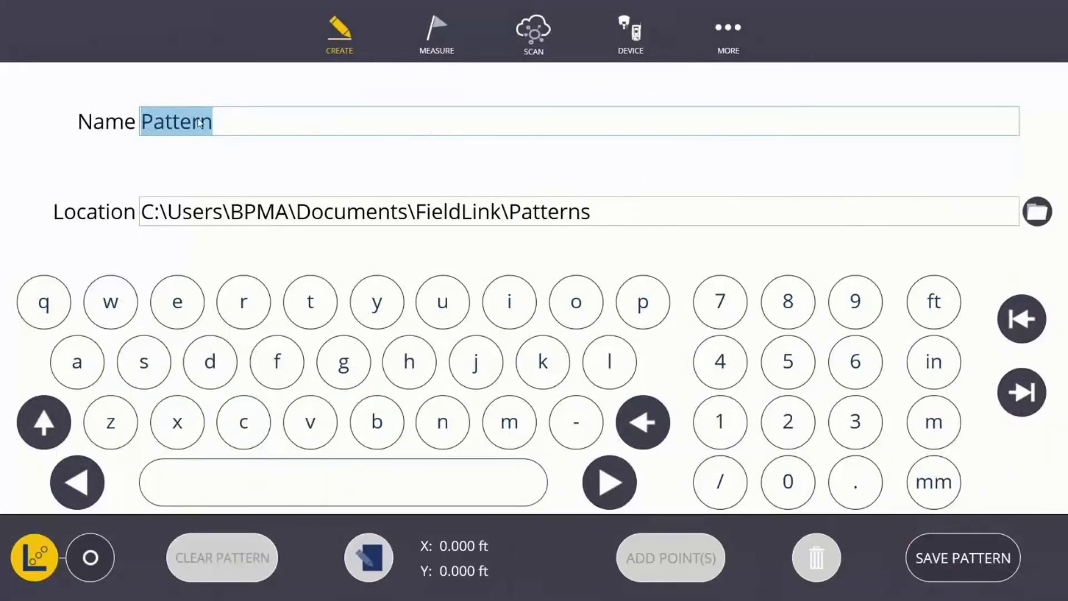
Name the pattern '4 ft ofset col int' and save it
type("4 ft")
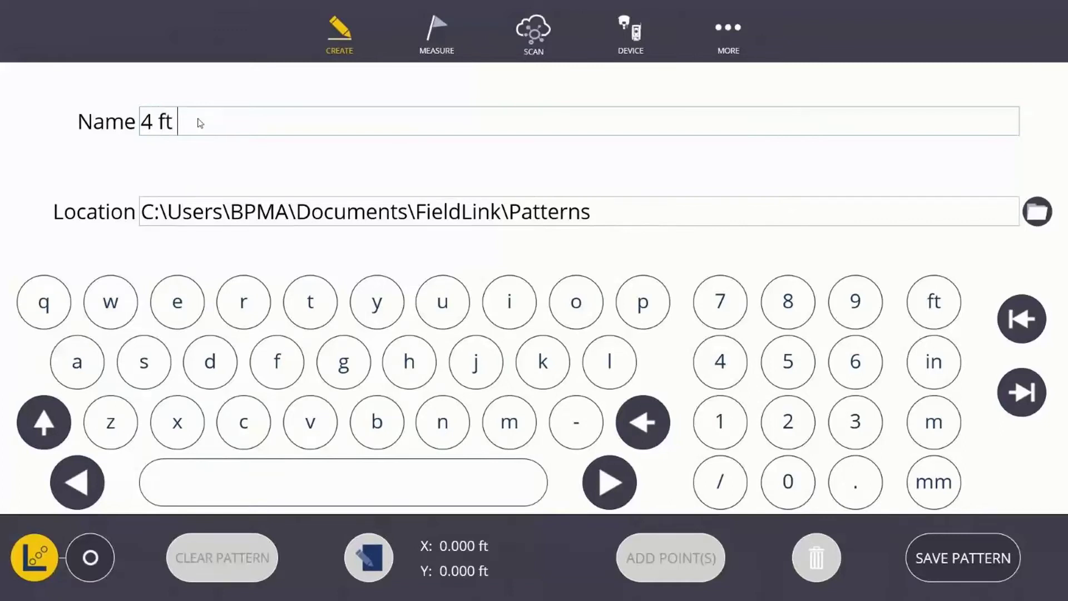
type(" ofset col int")
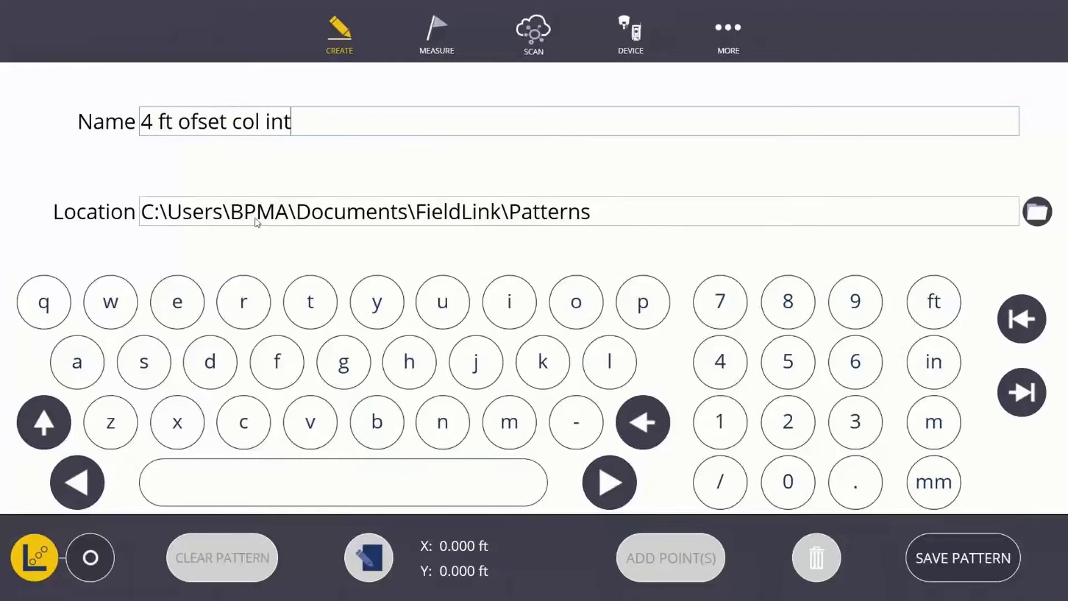
left_click(952, 558)
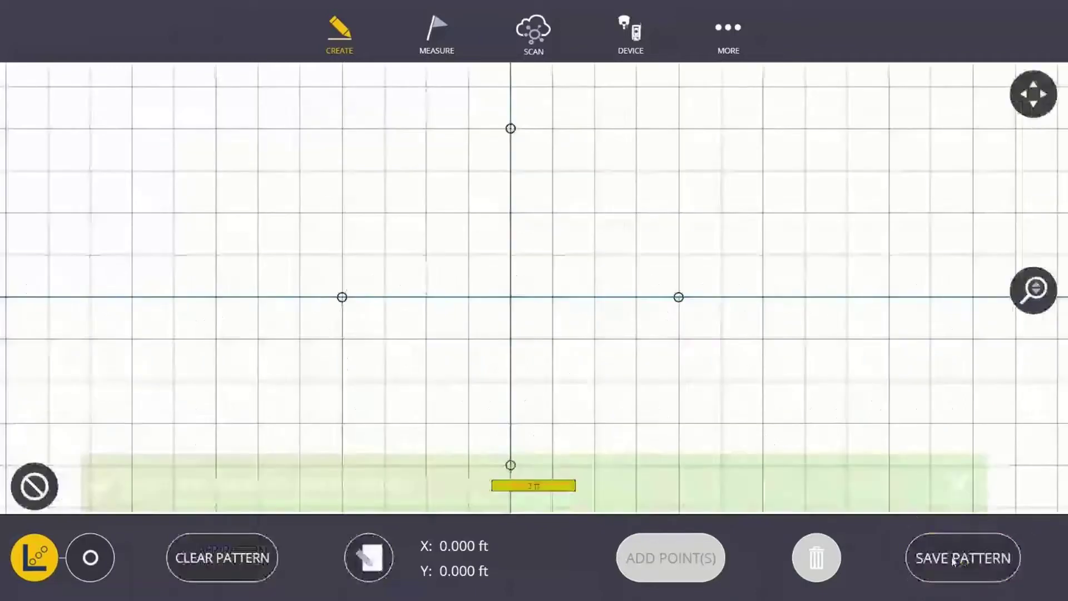
Switch to pattern layout mode and zoom in on the col int3 intersection
left_click(964, 478)
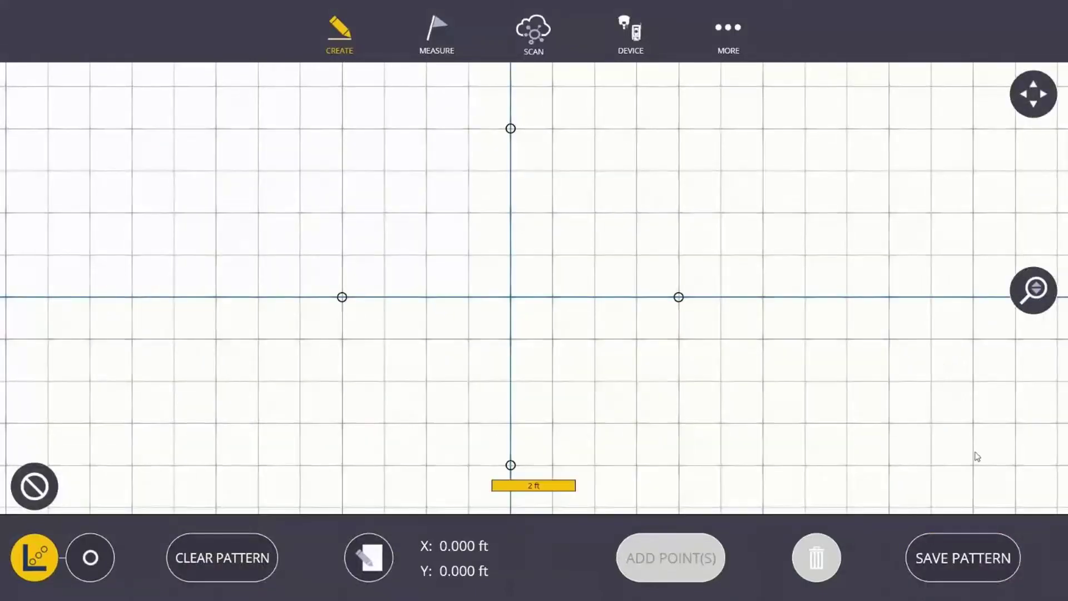
left_click(90, 563)
left_click(90, 558)
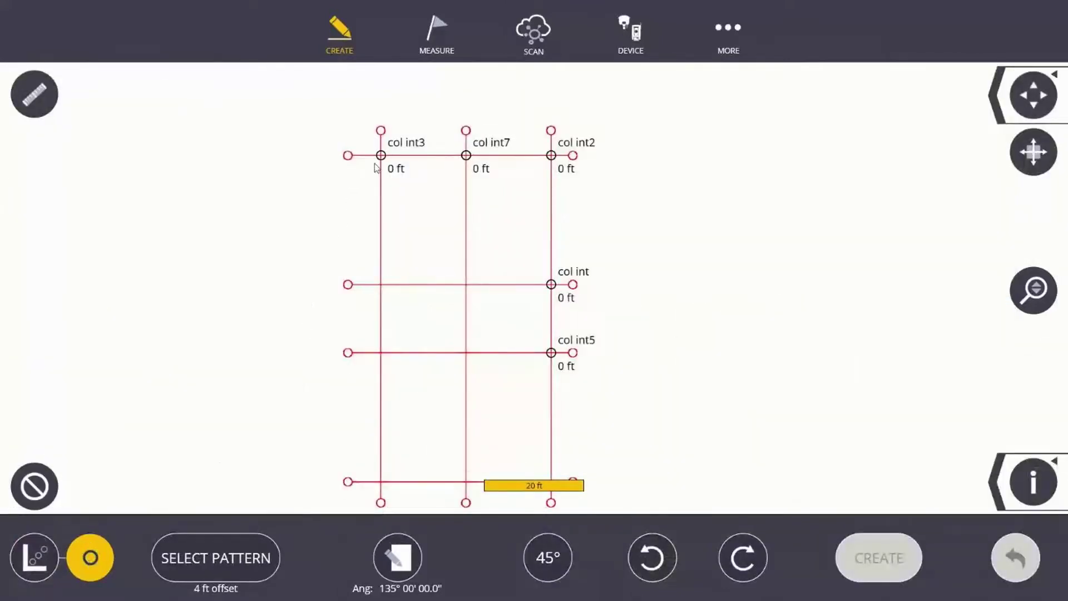
scroll(392, 215, "up", 3)
left_click_drag(407, 251, 472, 425)
scroll(472, 423, "up", 3)
left_click_drag(438, 336, 460, 432)
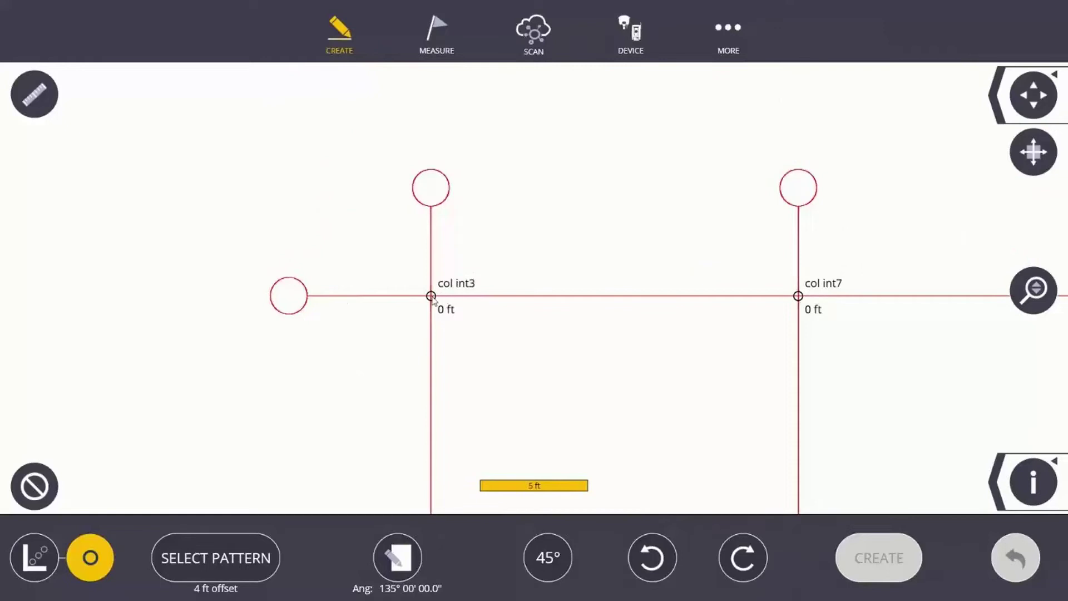
Load the '4 ft ofset col int' pattern and place it at col int3
left_click(199, 562)
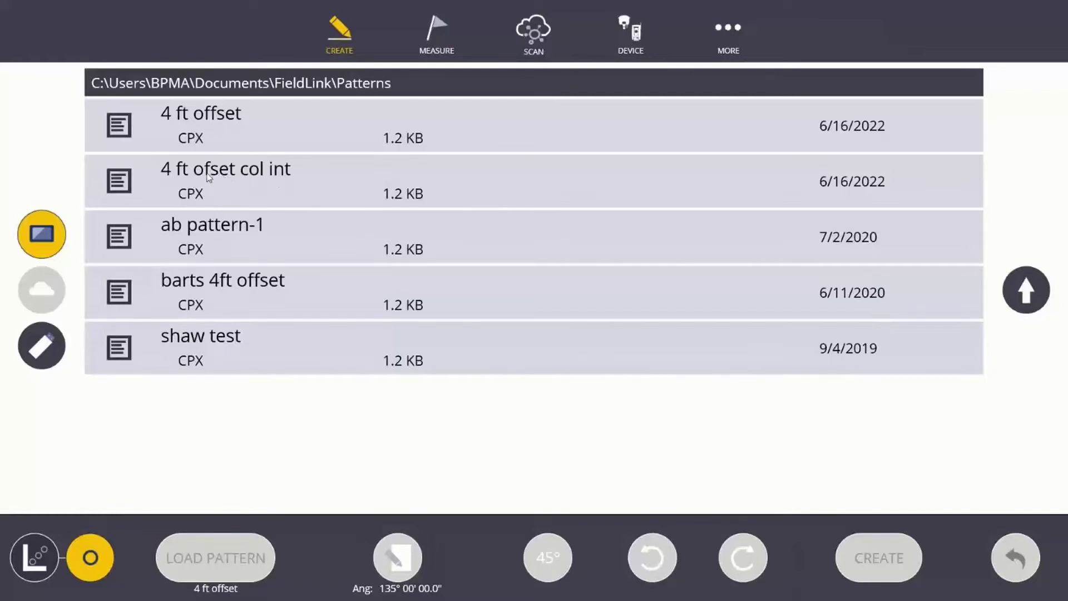
left_click(223, 187)
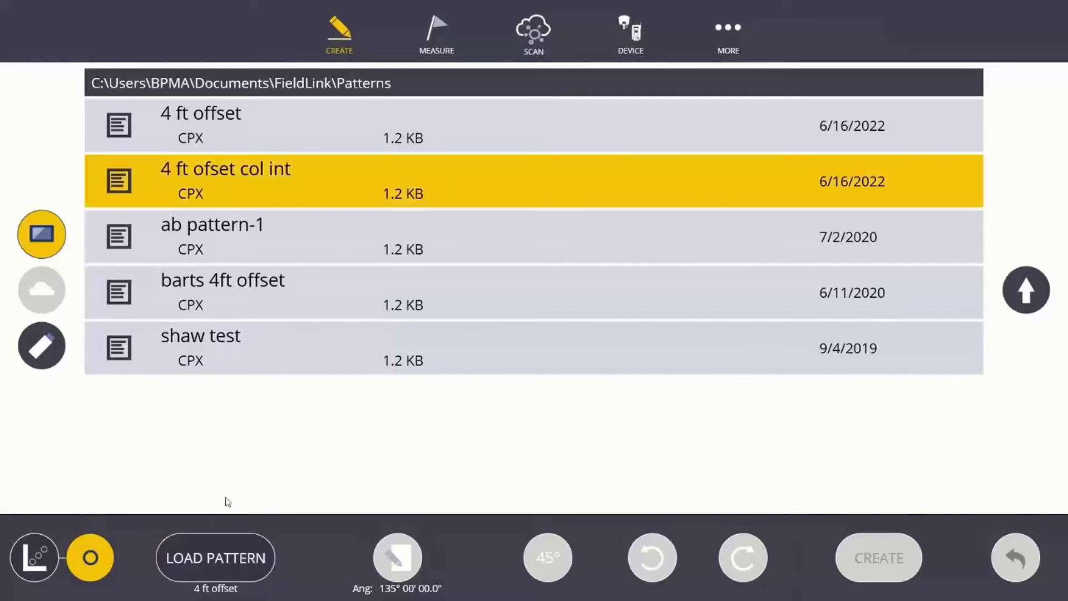
left_click(226, 568)
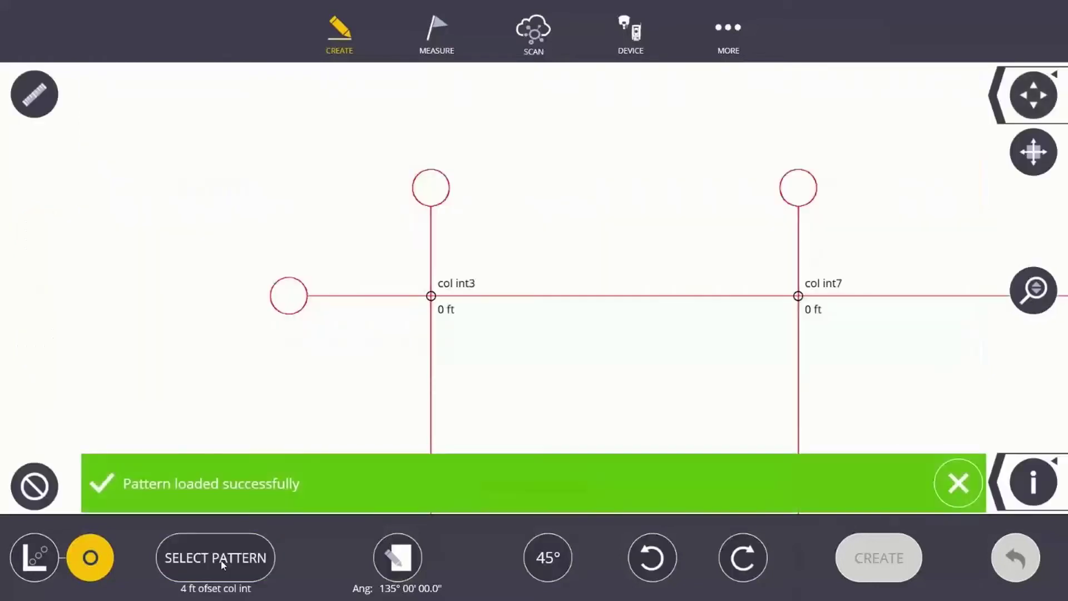
left_click(432, 297)
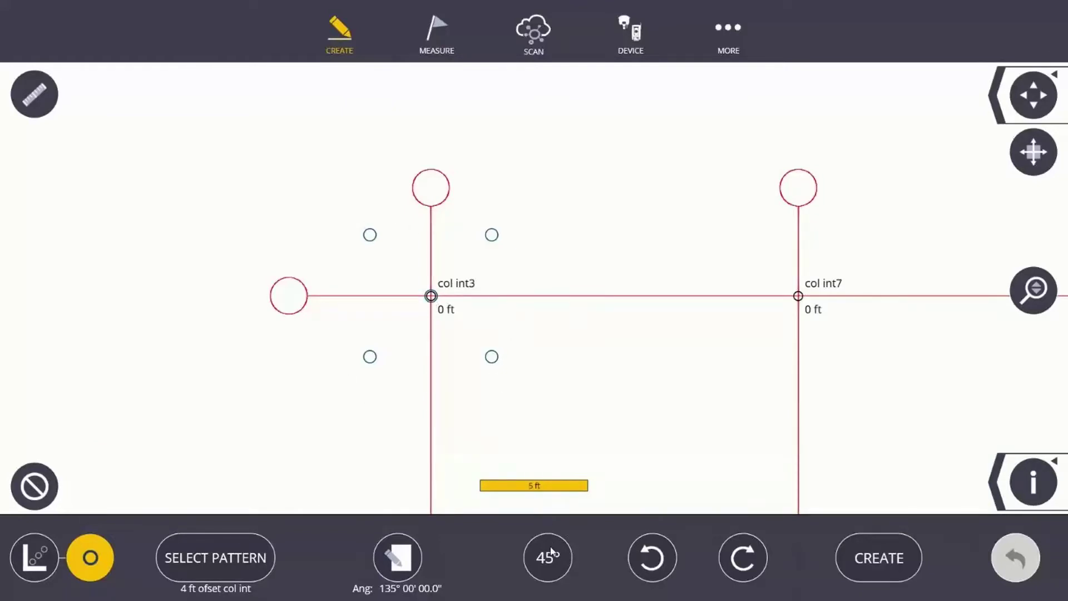
Rotate the pattern in 45°, 90° and 30° steps to 135°, showing angle and name offset-1
left_click(744, 558)
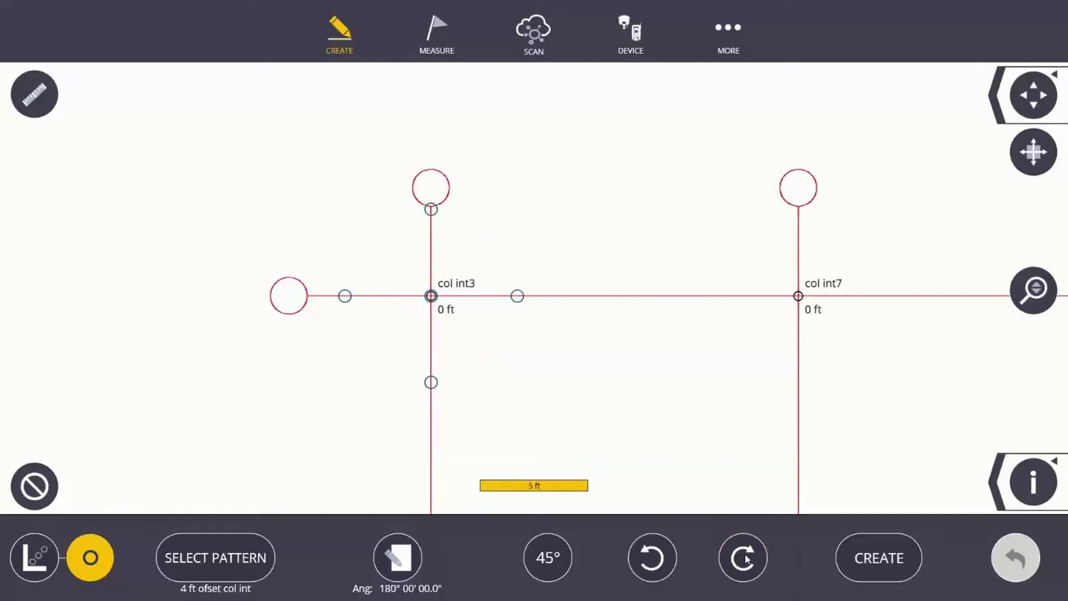
left_click(744, 558)
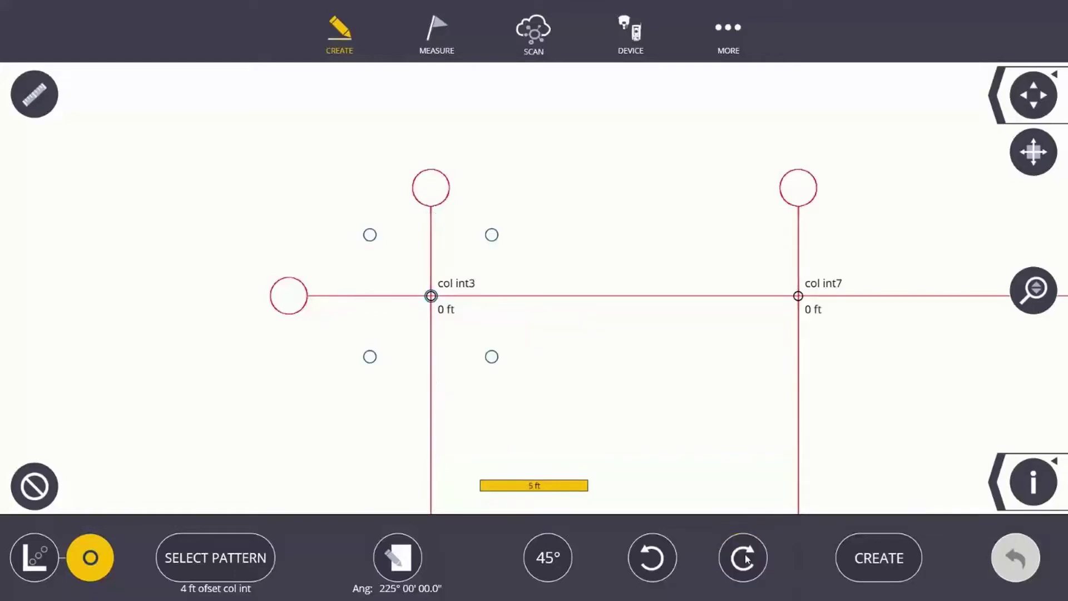
left_click(537, 562)
left_click(742, 560)
left_click(741, 560)
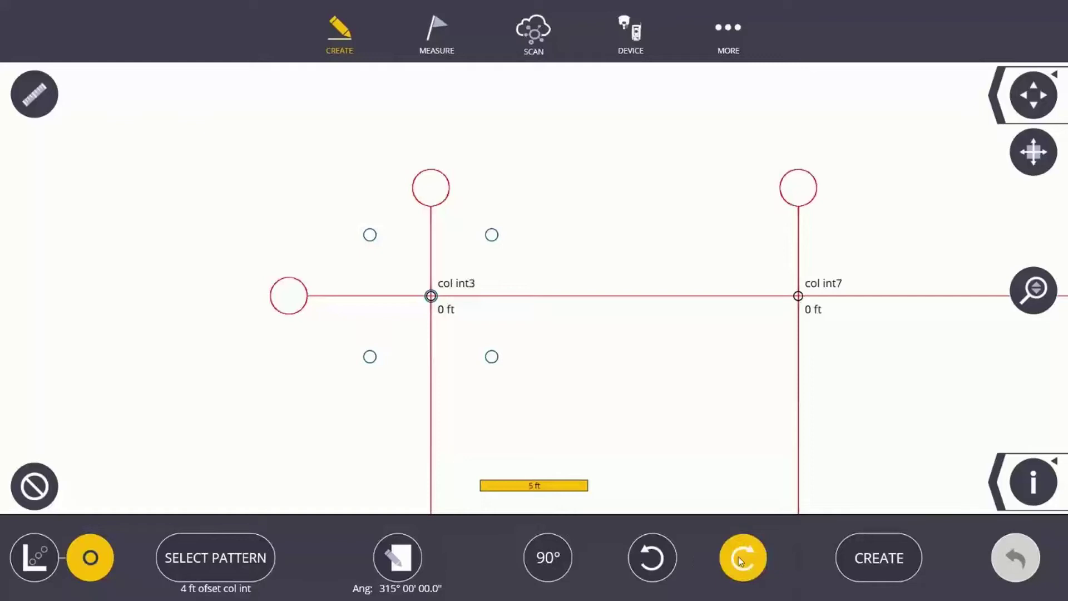
left_click(549, 558)
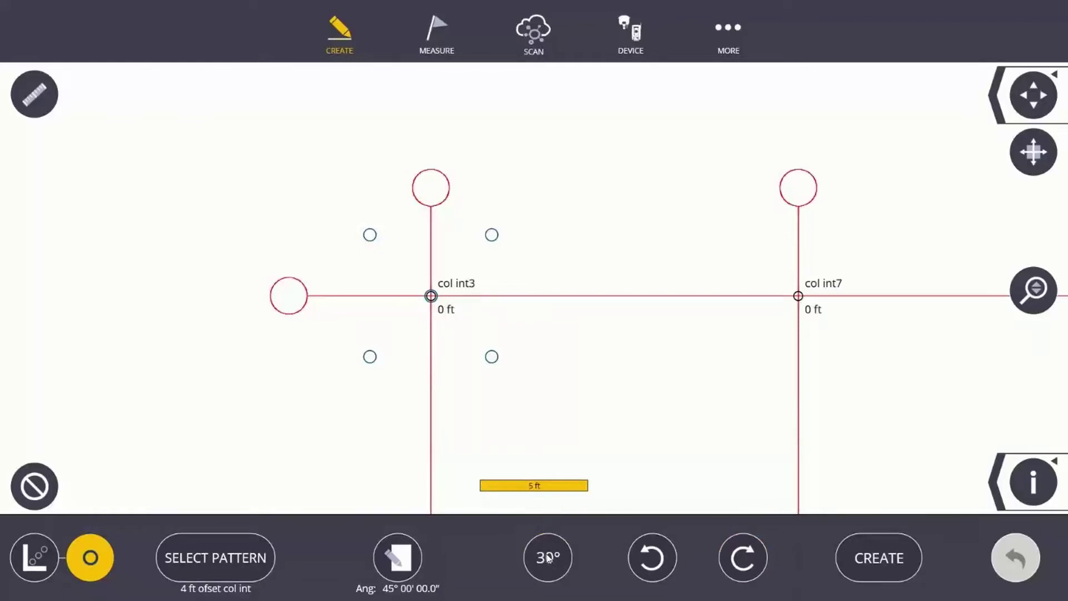
left_click(744, 558)
left_click(745, 560)
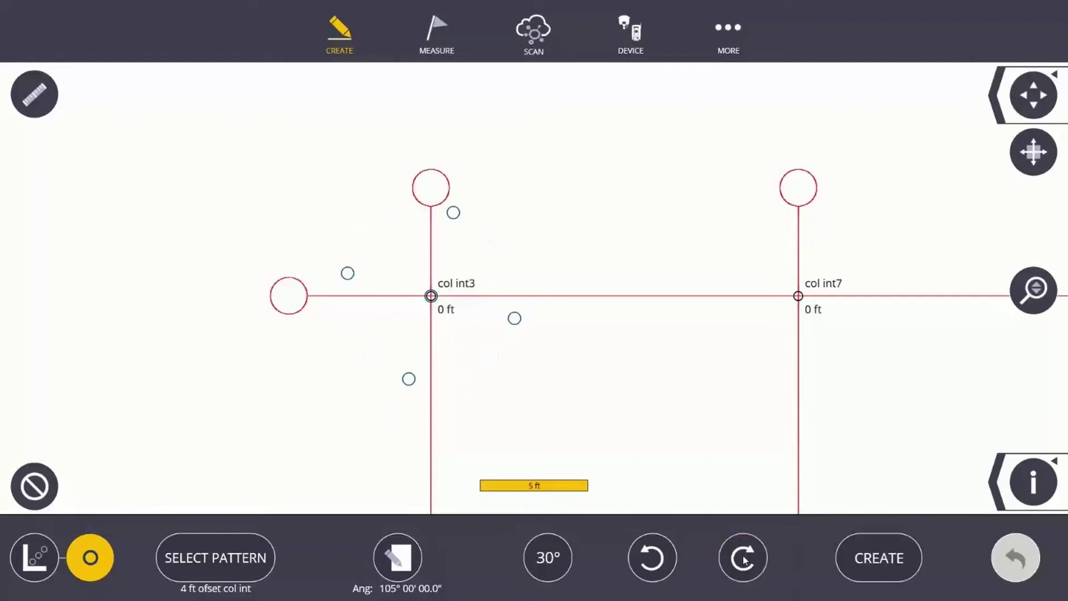
left_click(745, 560)
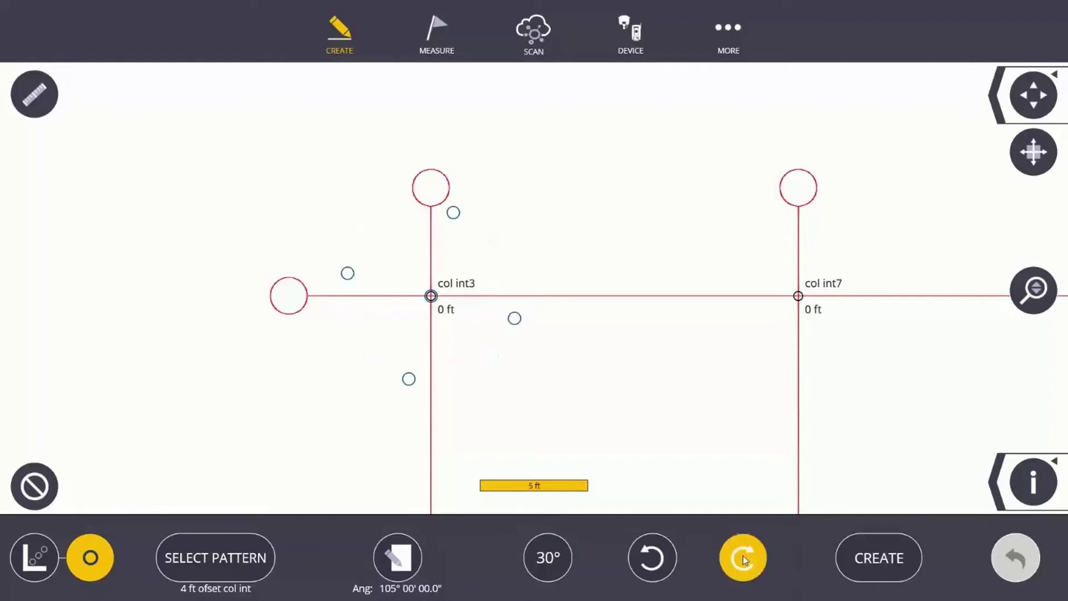
left_click(394, 565)
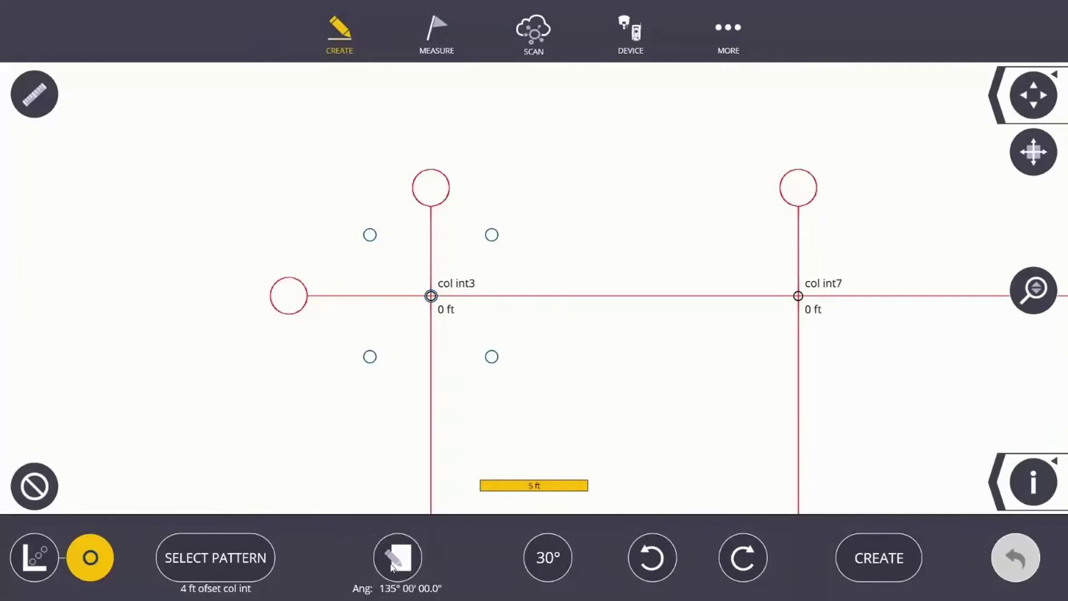
left_click(394, 565)
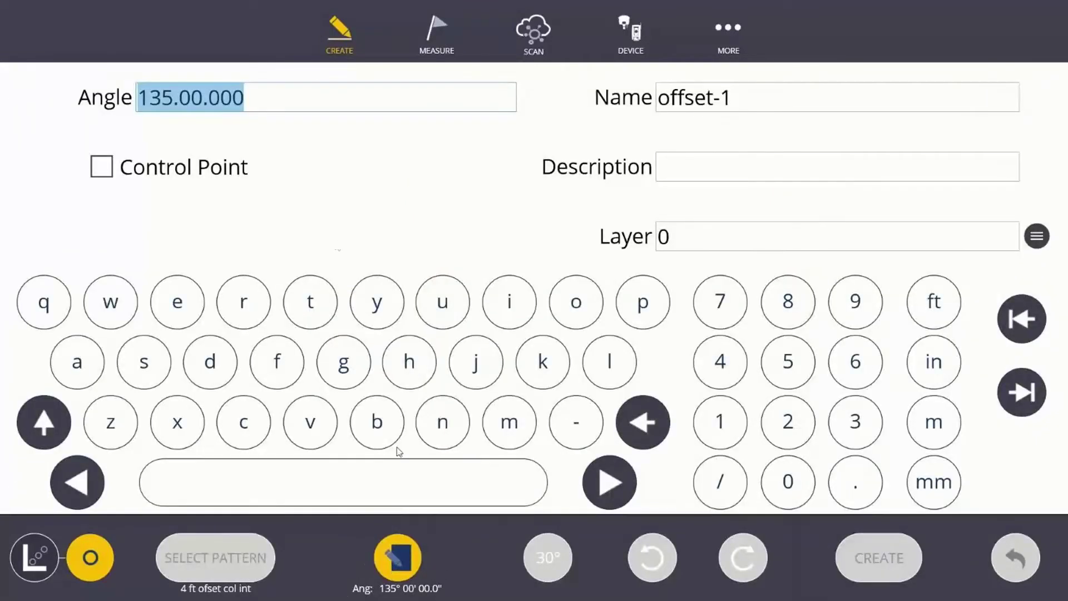
left_click(198, 99)
left_click(108, 170)
left_click(402, 558)
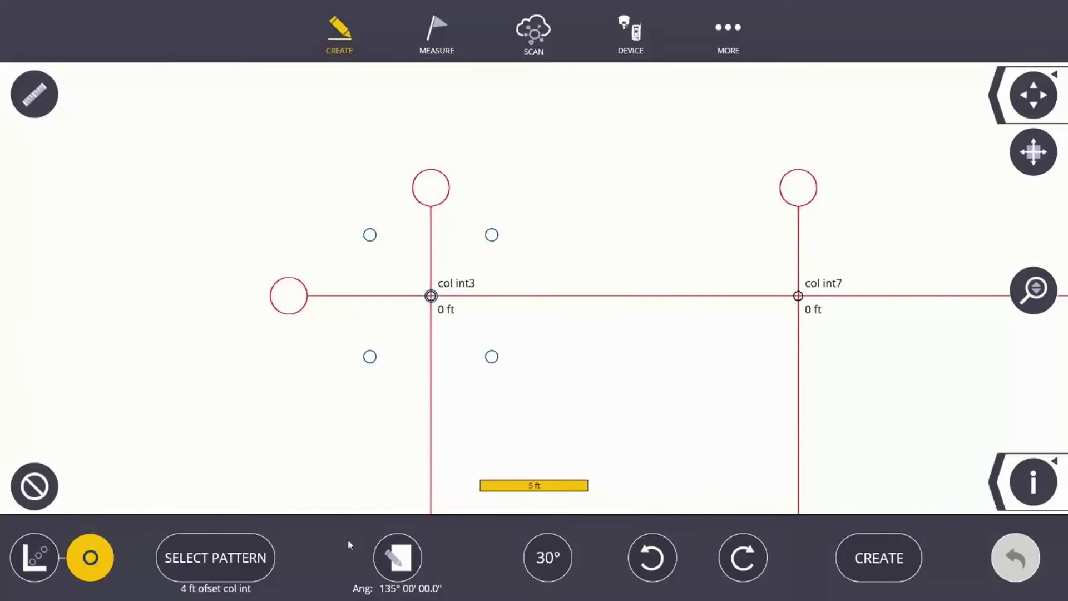
Create offset-1 to offset-4 at col int3, then offset-5 to offset-8 at col int7
left_click(887, 560)
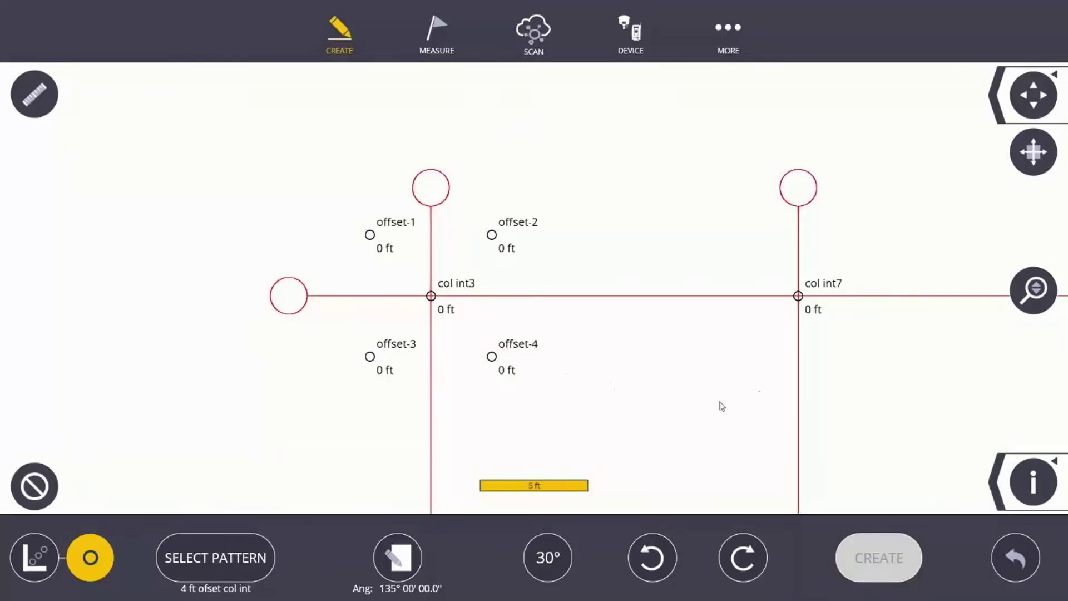
left_click_drag(792, 309, 477, 305)
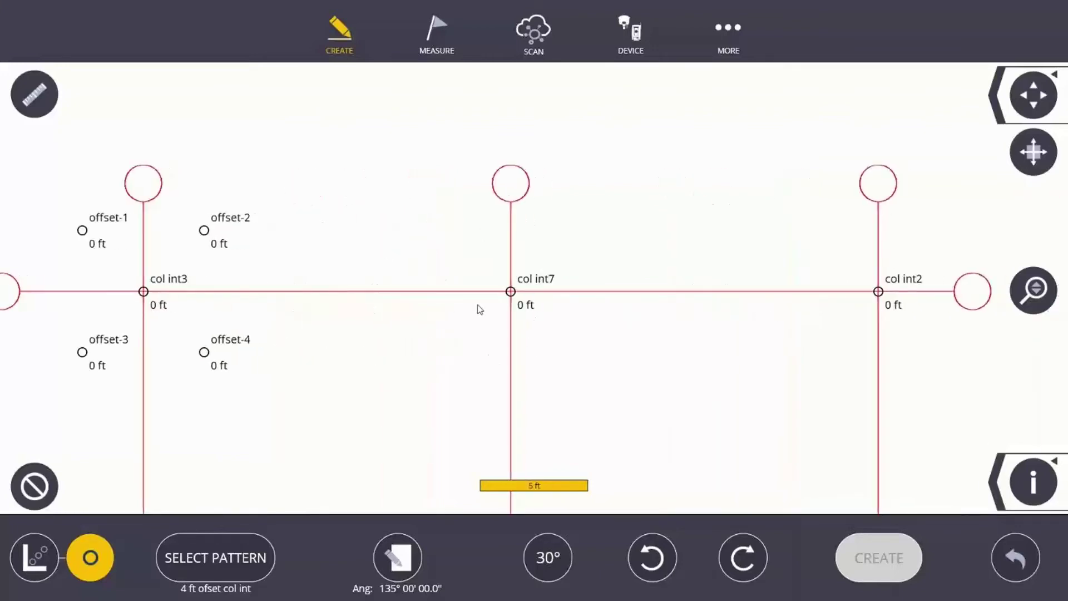
left_click(511, 291)
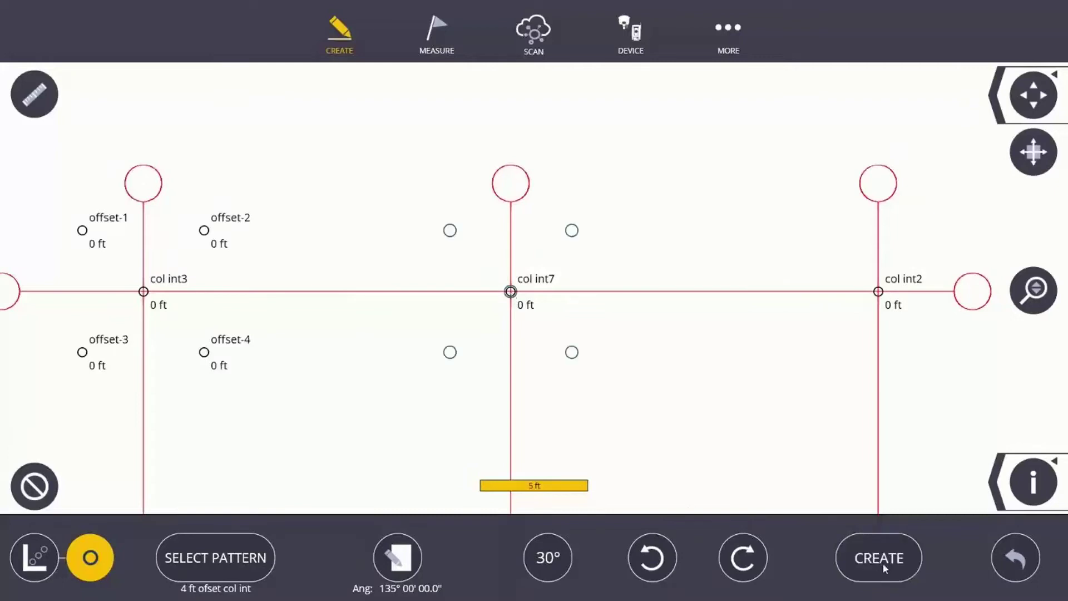
left_click(882, 562)
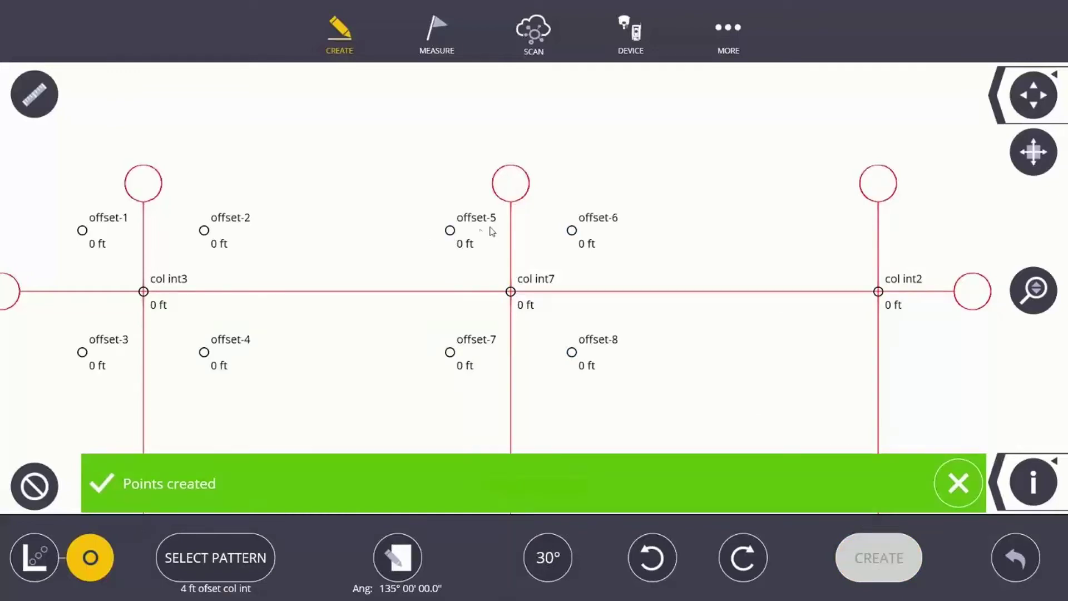
left_click(493, 230)
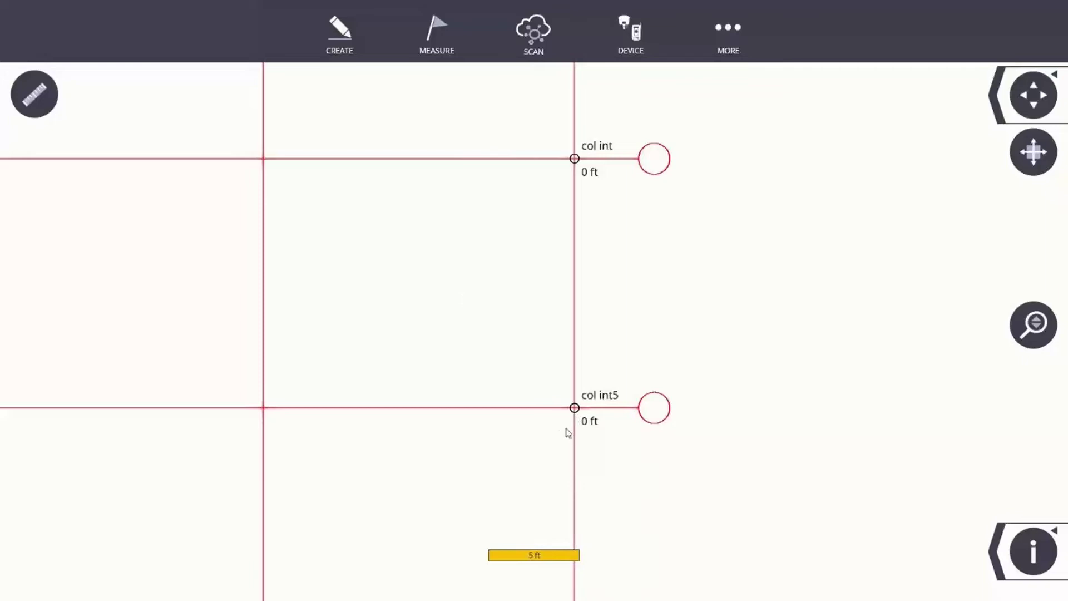
Begin a new point pattern from the Create menu and show its coordinate entry form
left_click(348, 45)
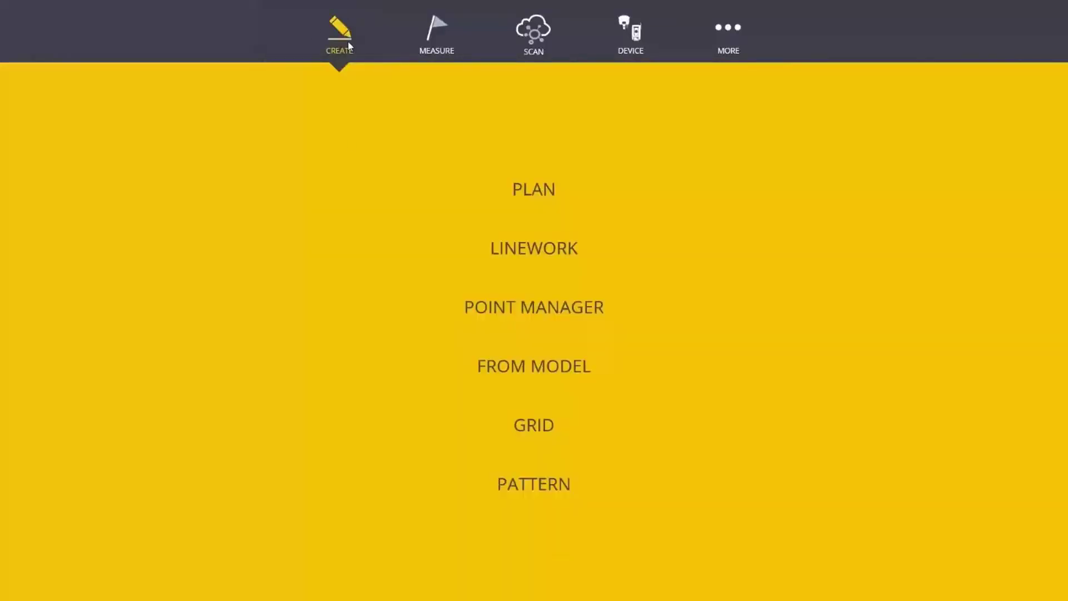
left_click(534, 488)
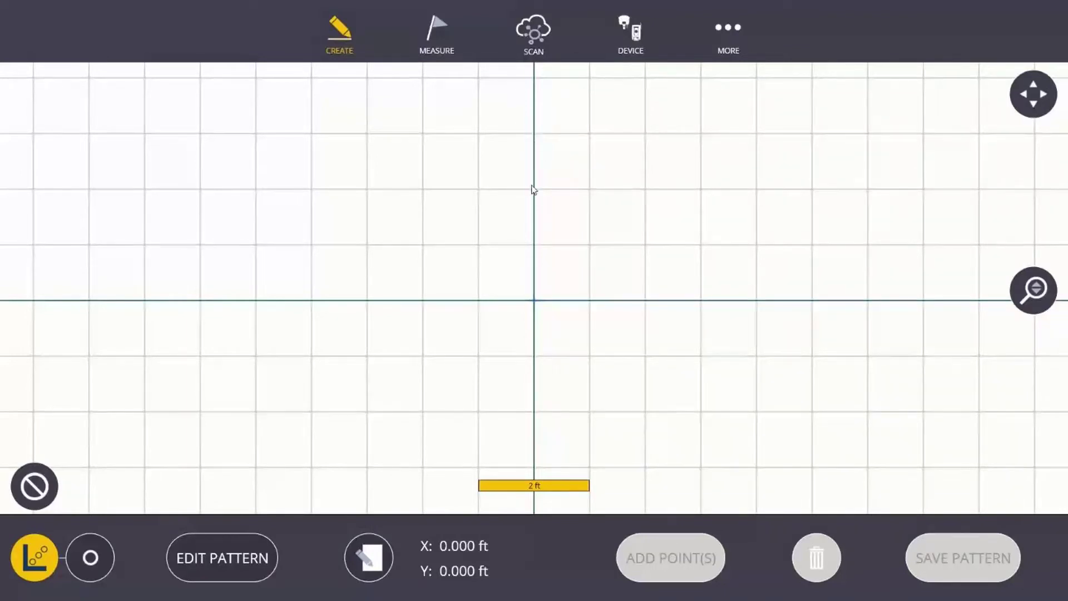
left_click(537, 254)
left_click(614, 304)
left_click(380, 564)
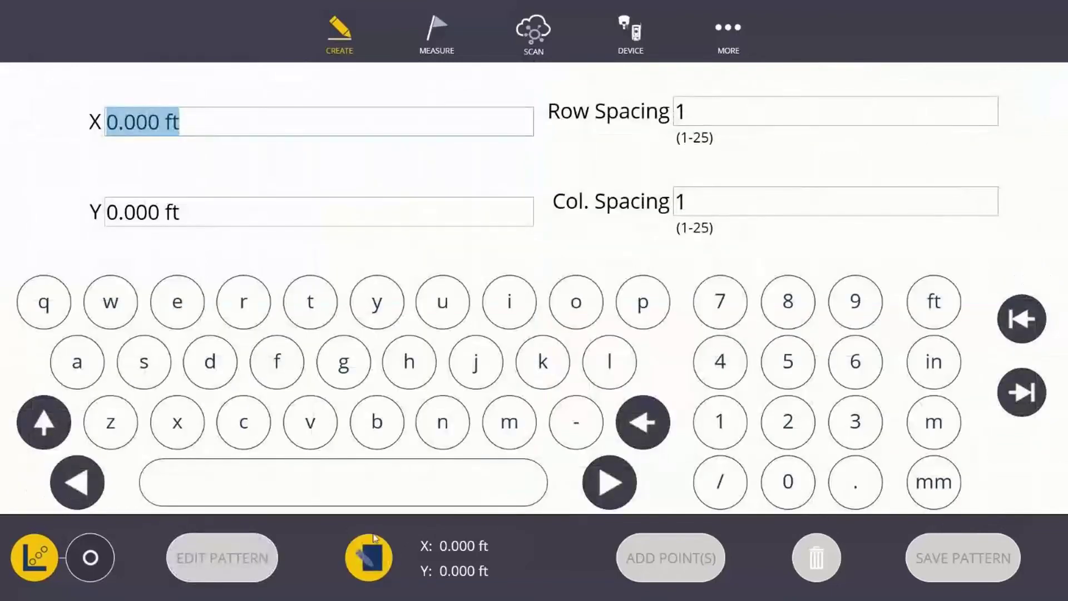
Set Y to 0.5 ft with X at 0 and add it as the first pattern point
left_click(140, 214)
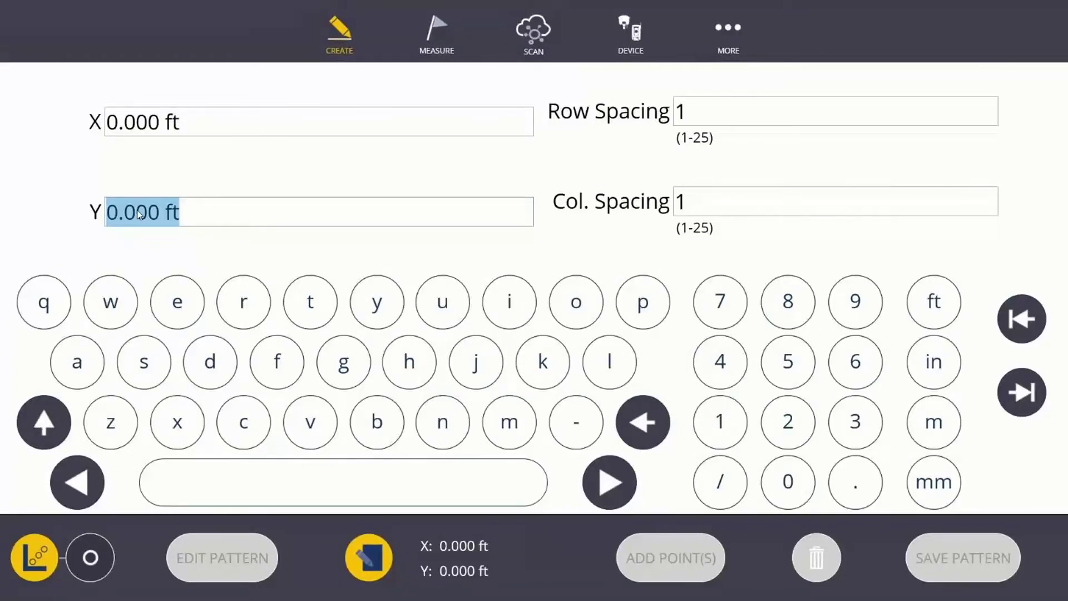
type(".5")
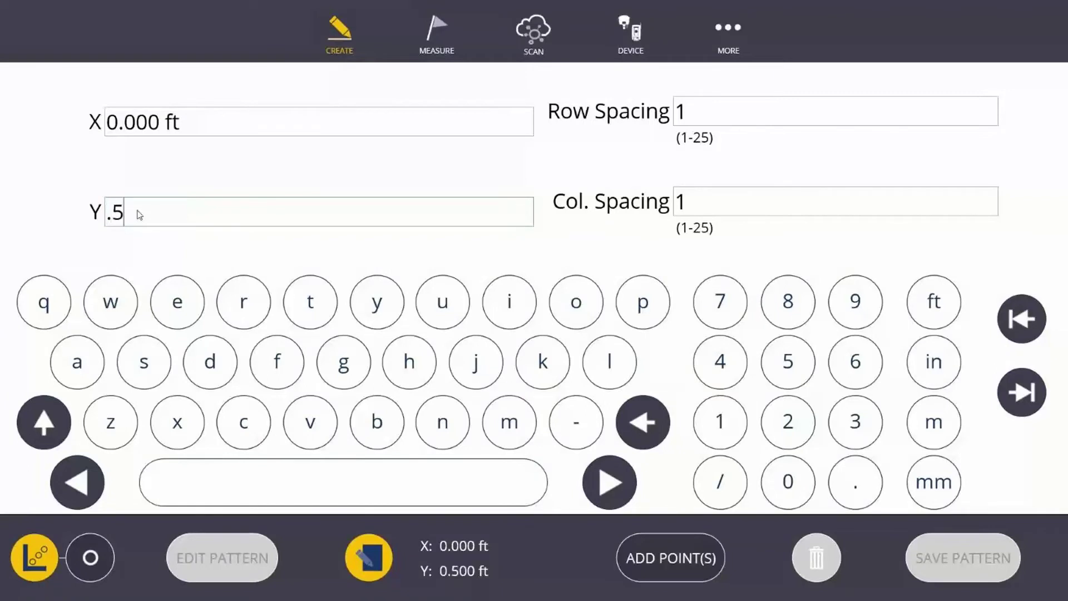
left_click(936, 303)
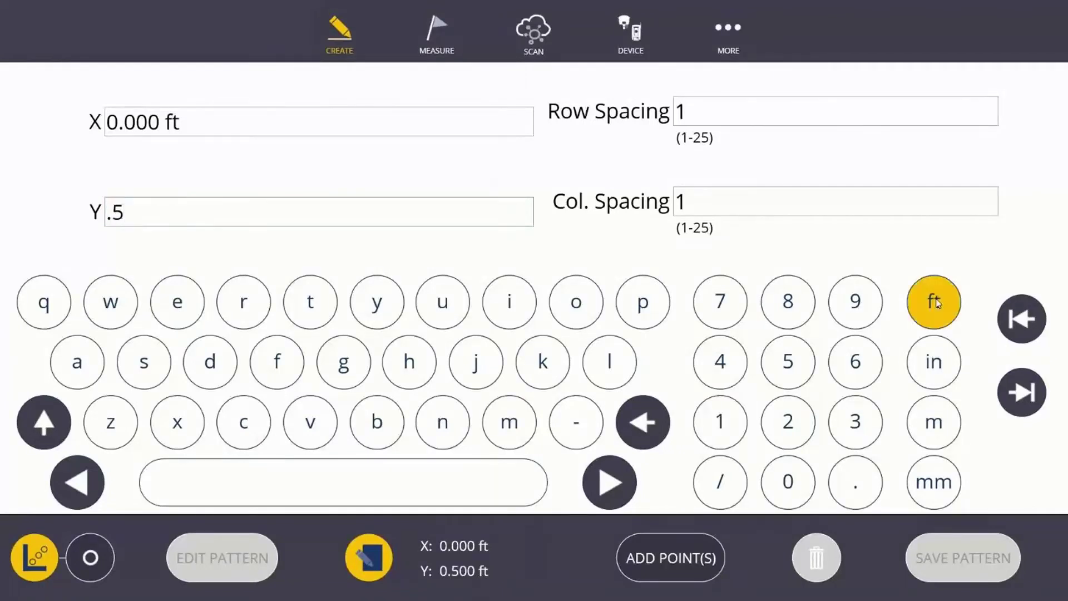
left_click(365, 559)
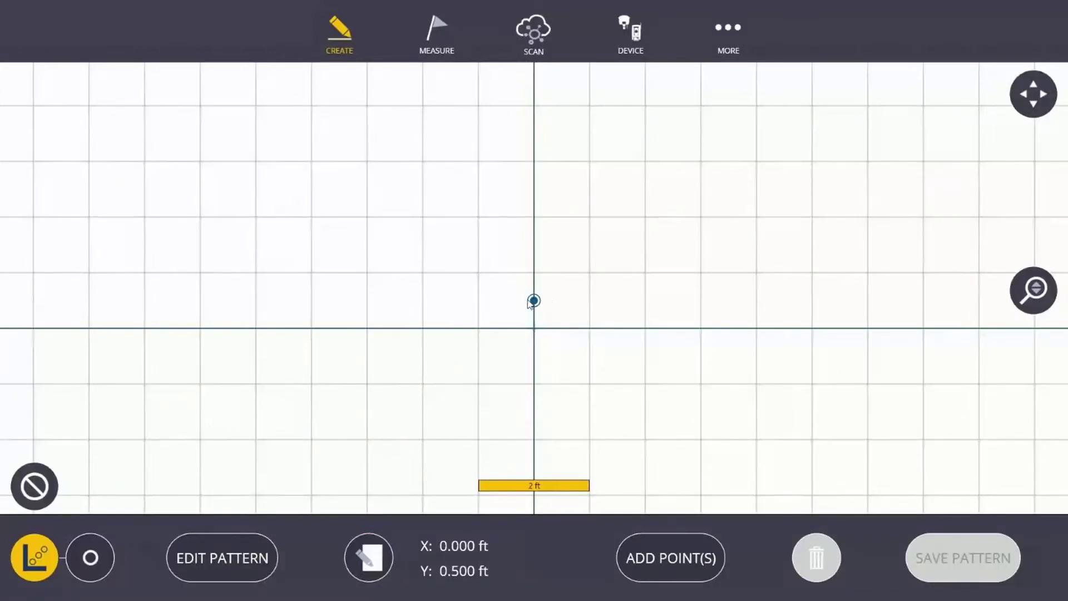
left_click(663, 556)
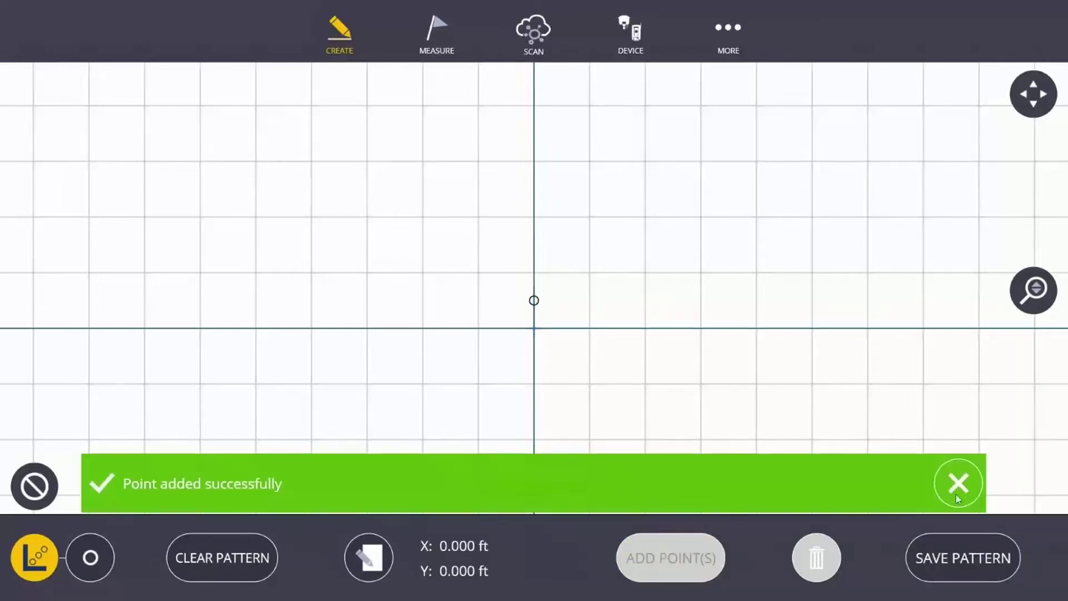
left_click(959, 482)
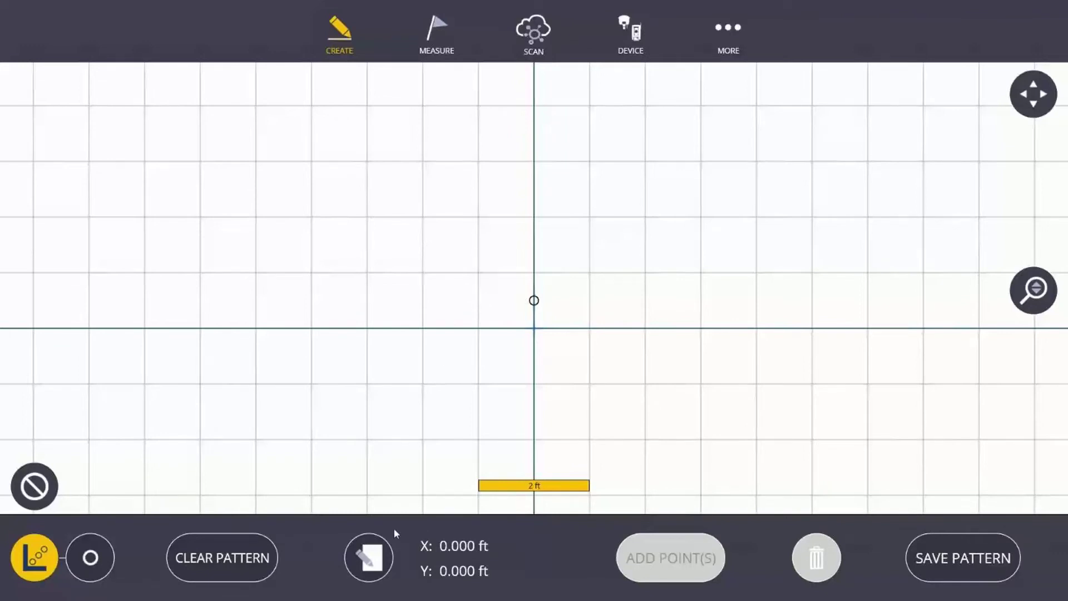
left_click(354, 565)
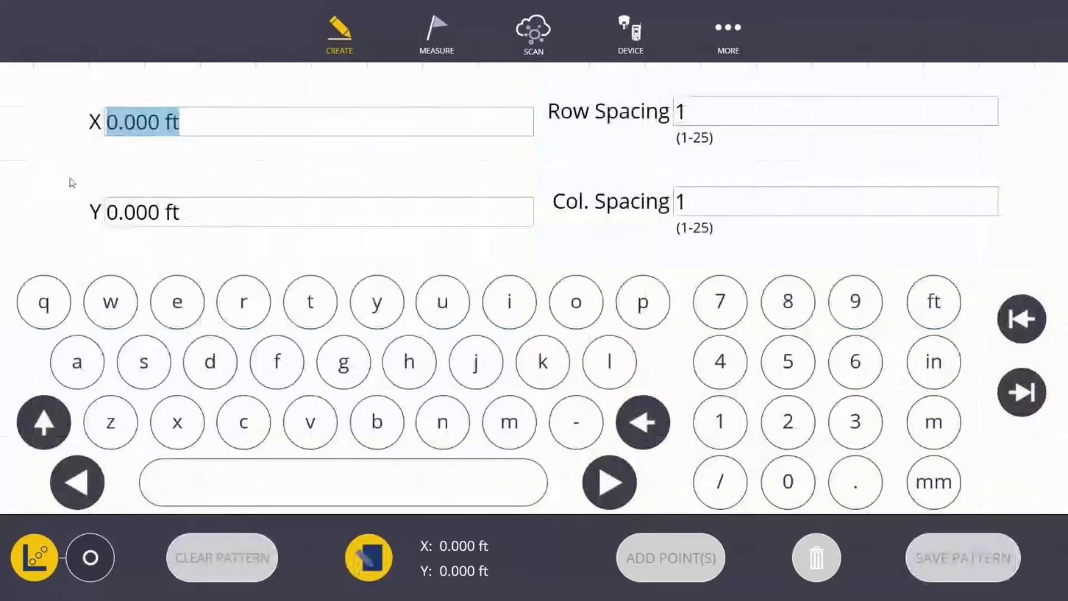
Set Y to 0.5 ft and X to -1 ft and add the second pattern point
left_click(128, 213)
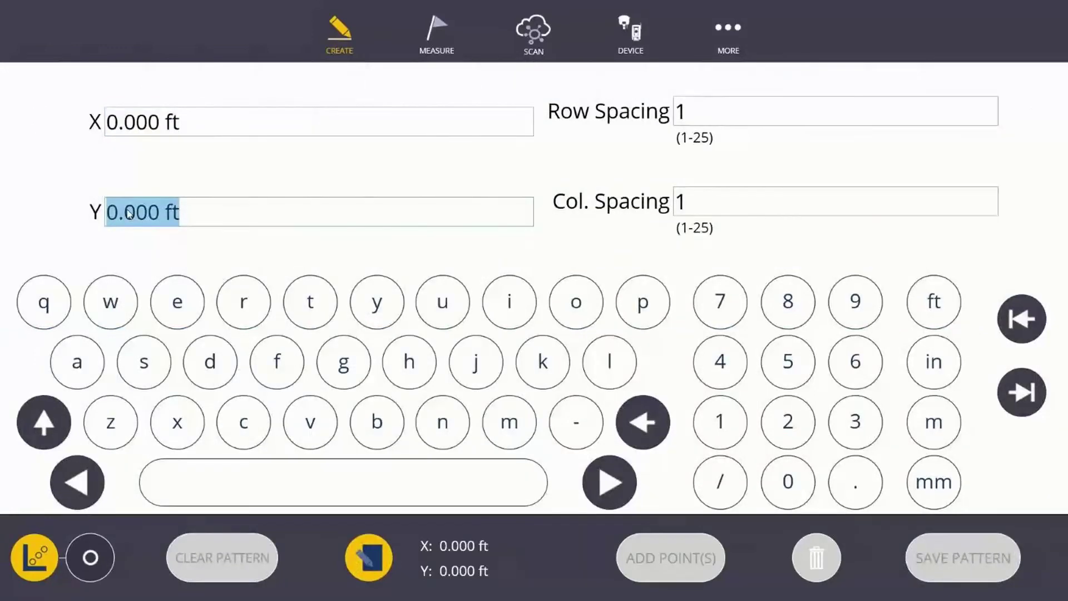
type(".5")
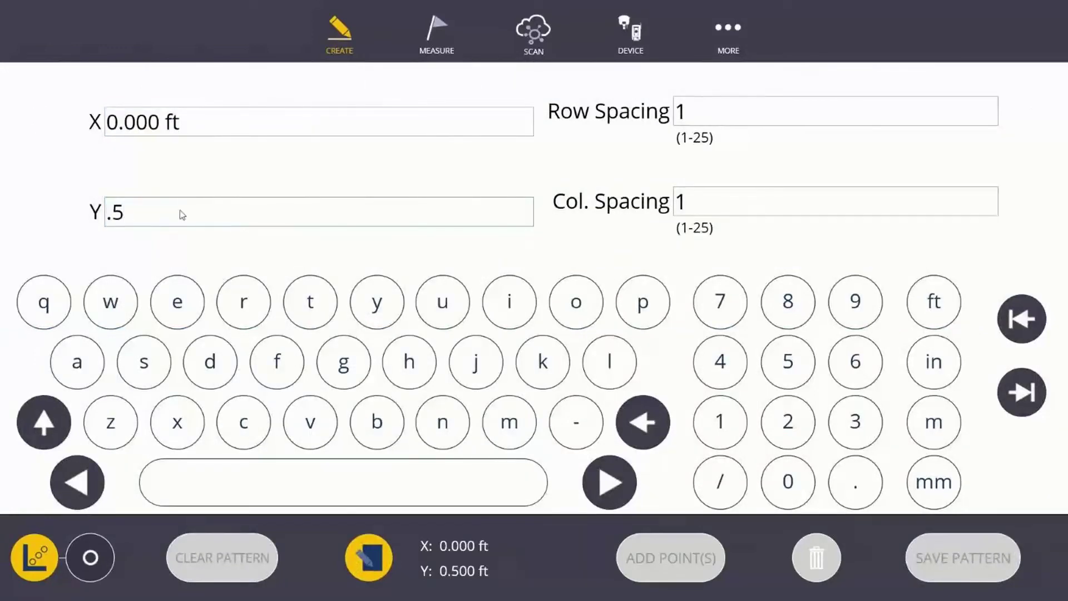
left_click(935, 301)
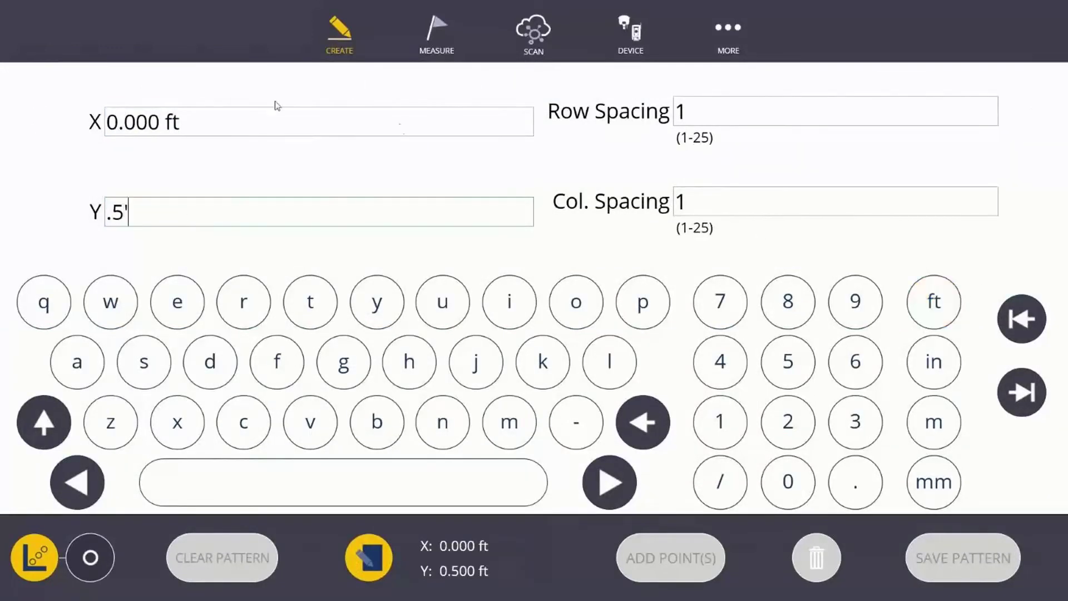
left_click(130, 123)
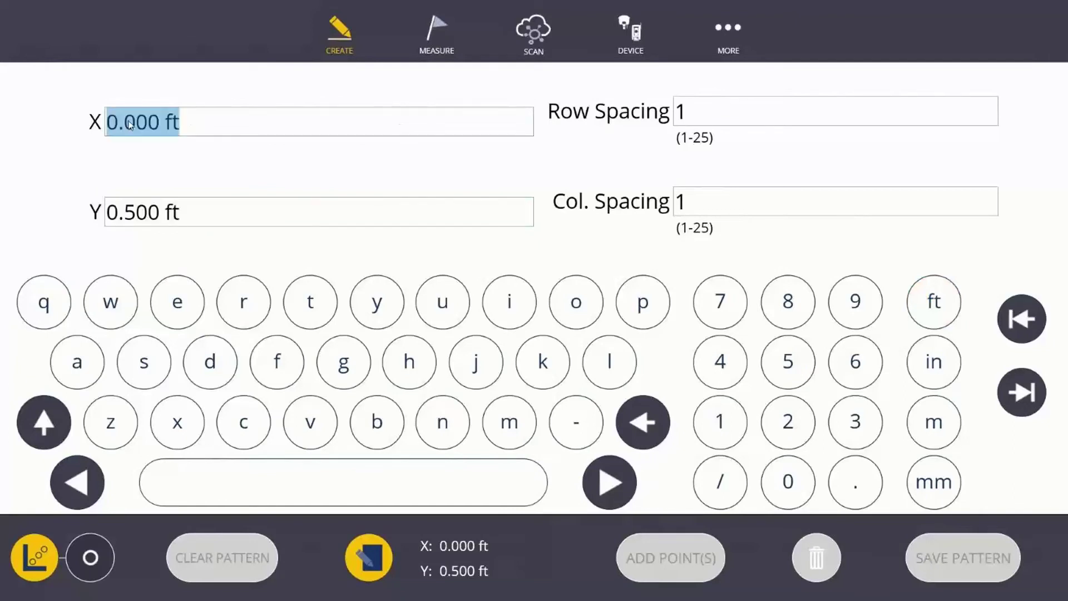
type("-")
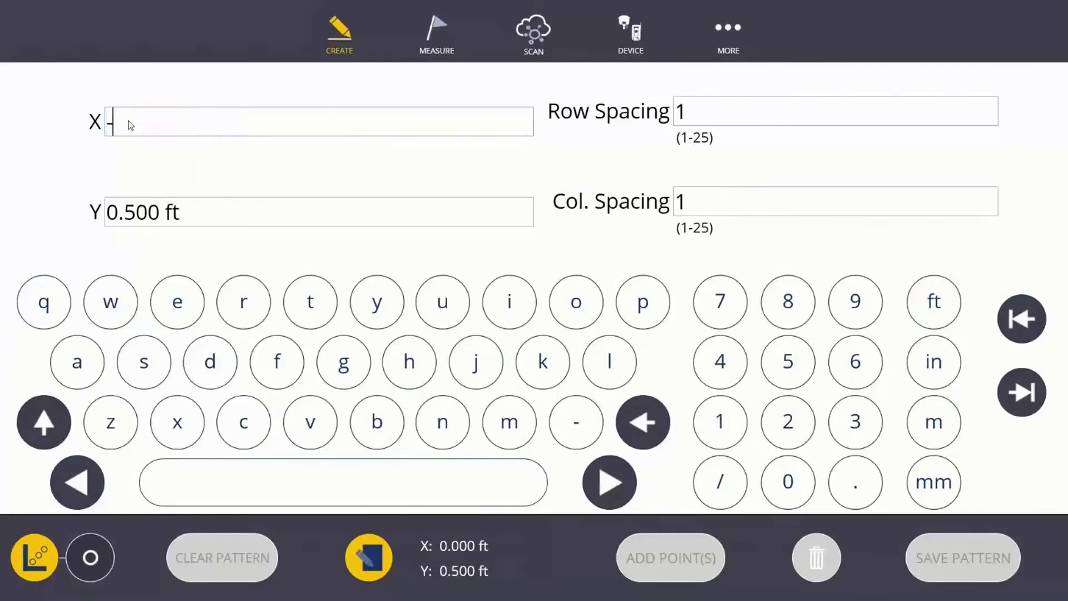
type("1")
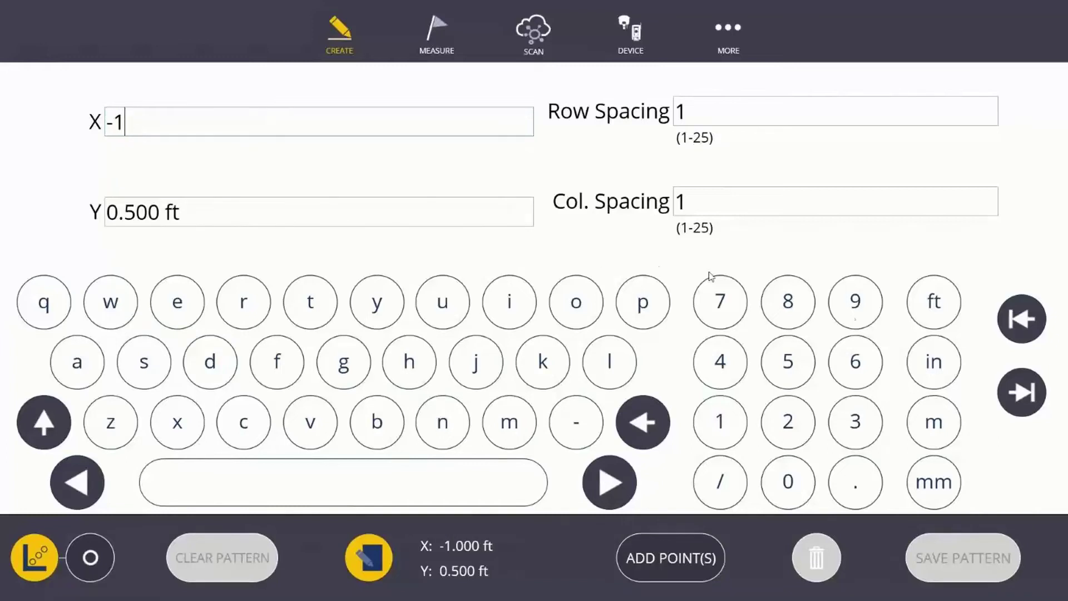
left_click(943, 301)
left_click(372, 558)
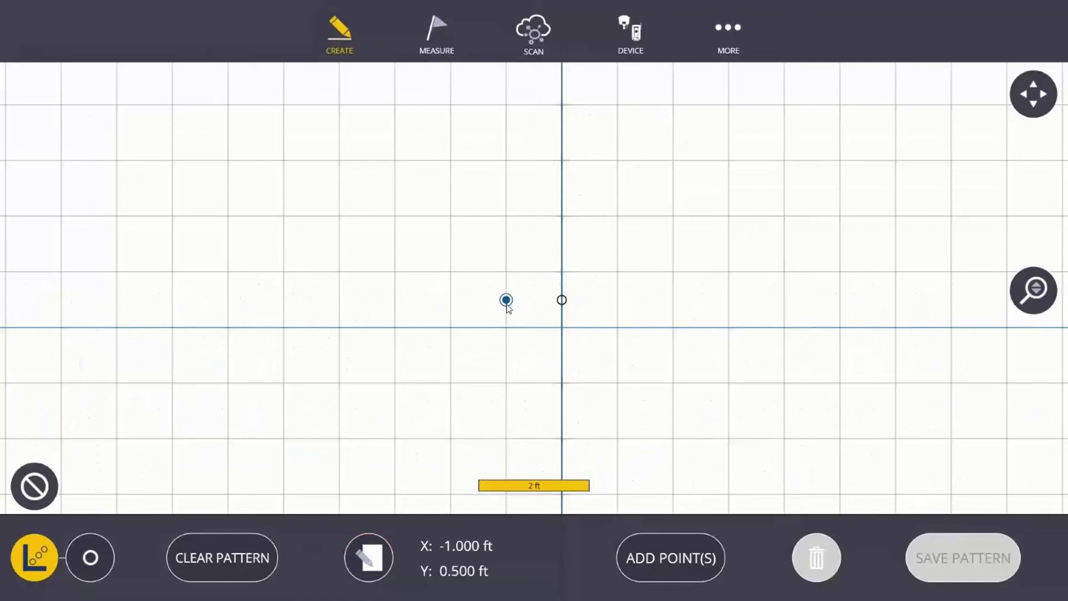
left_click(679, 558)
left_click(678, 558)
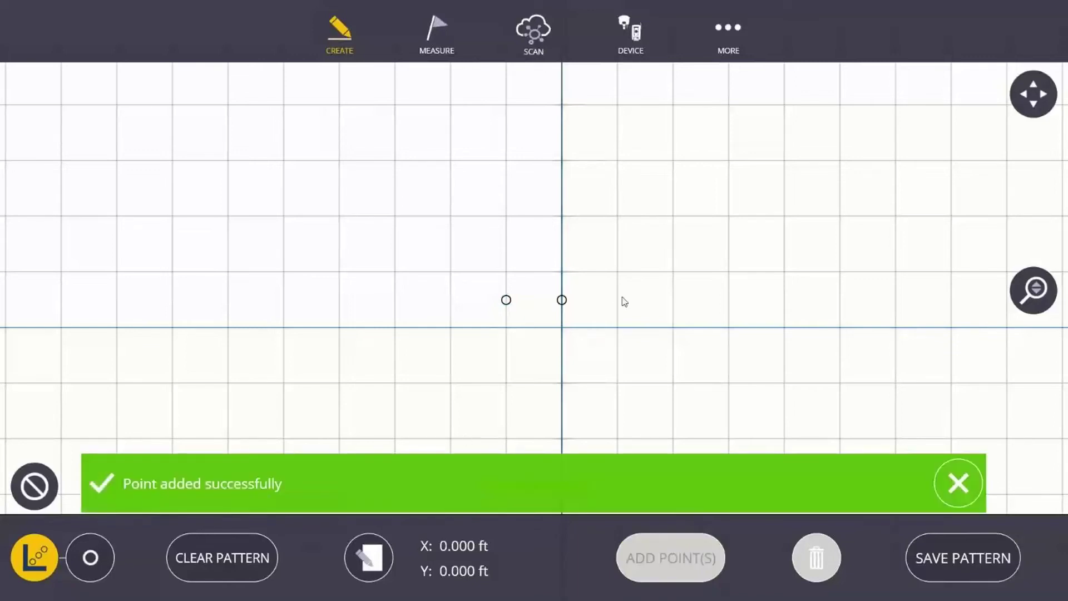
Set Y to 0.5 ft and X to 1 ft and add the third pattern point
left_click(369, 557)
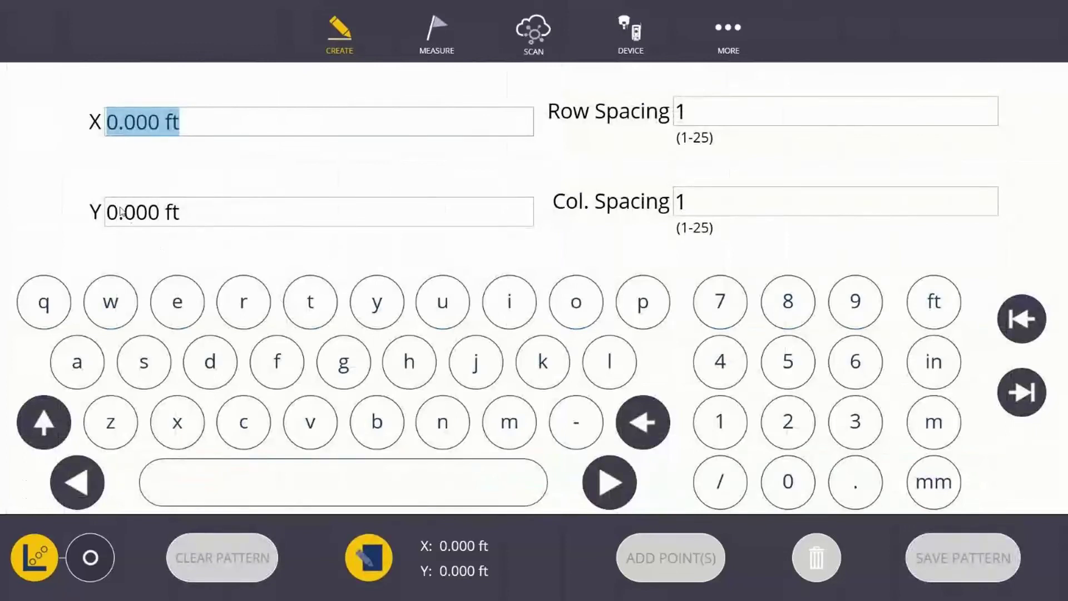
left_click(130, 215)
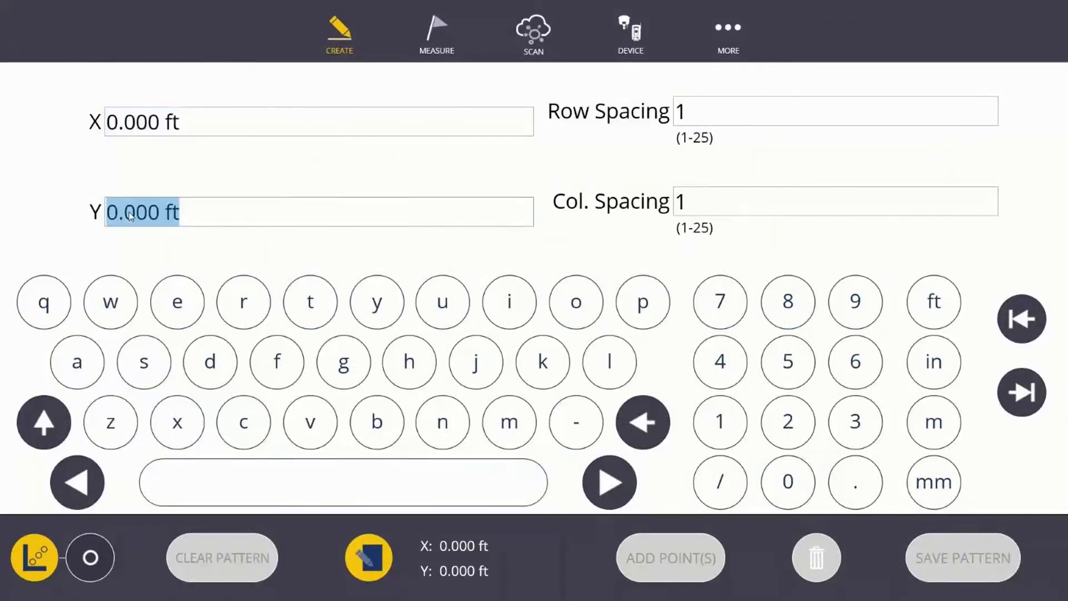
type(".5")
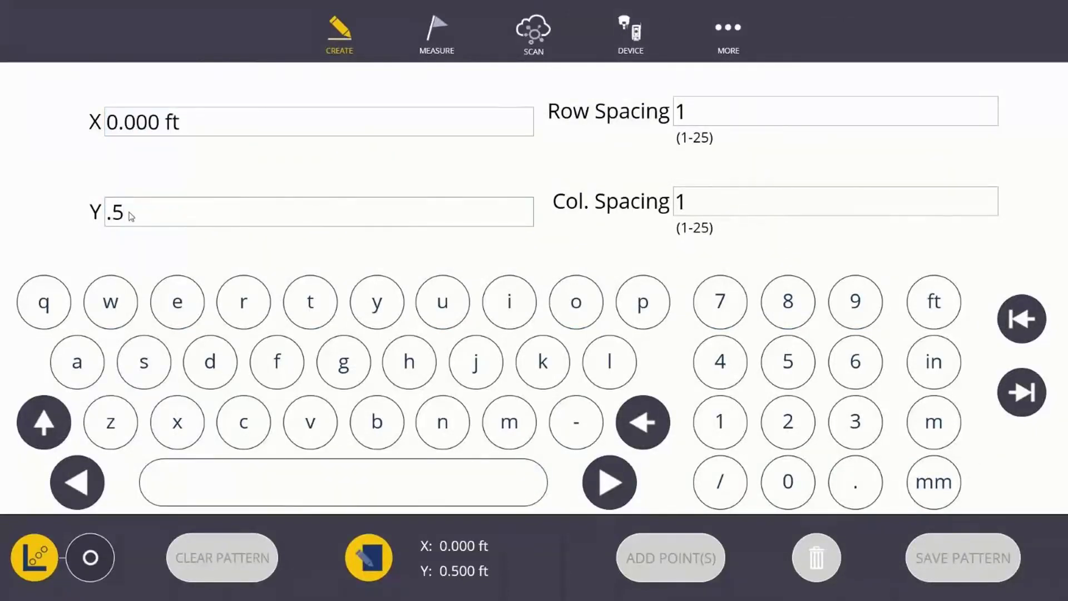
left_click(934, 301)
left_click(134, 128)
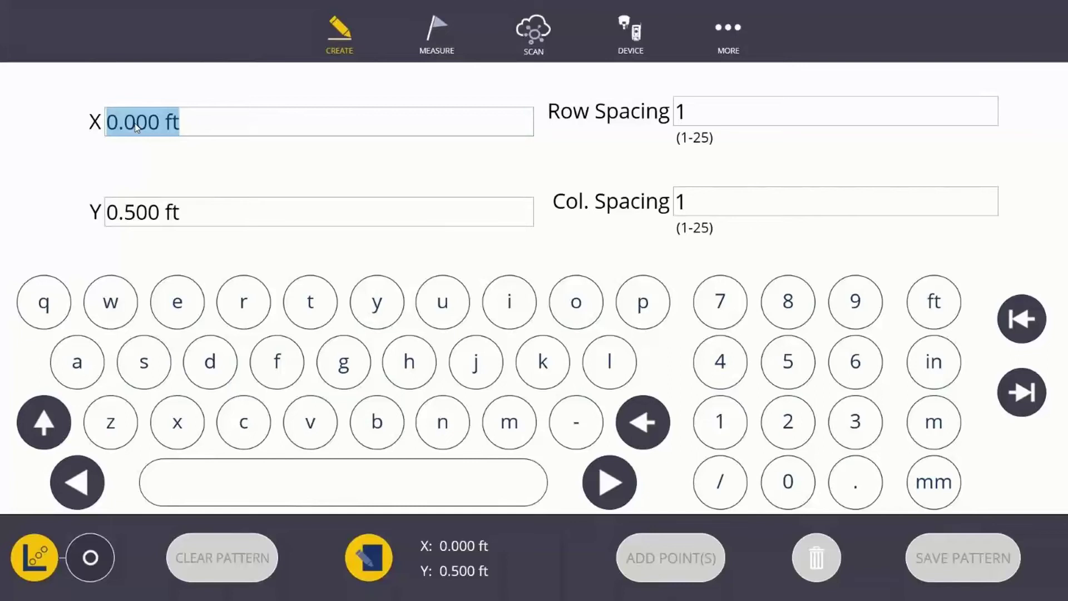
type("1")
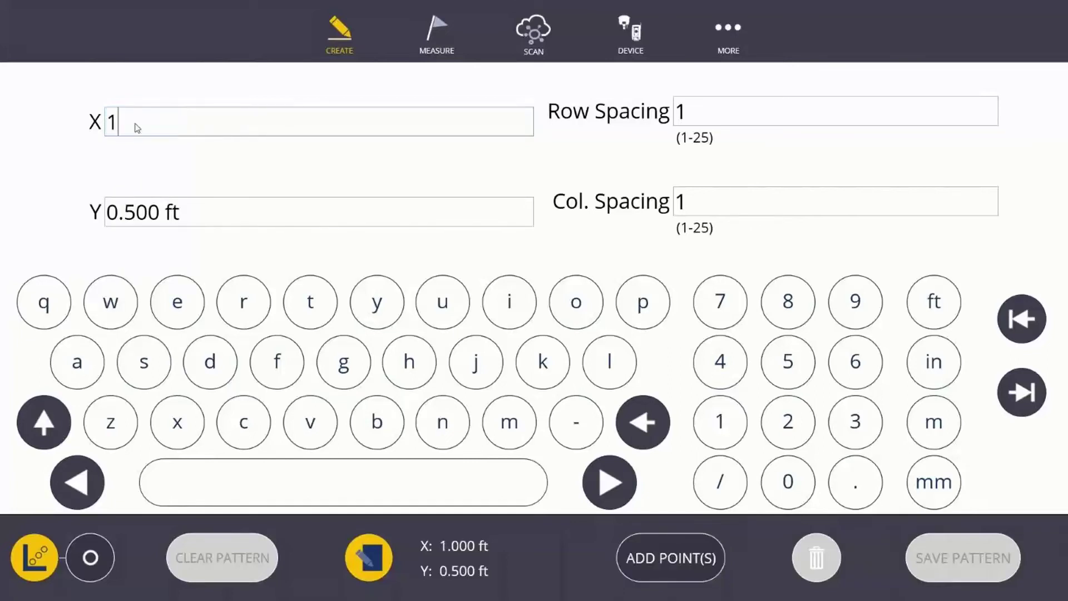
left_click(940, 305)
left_click(365, 553)
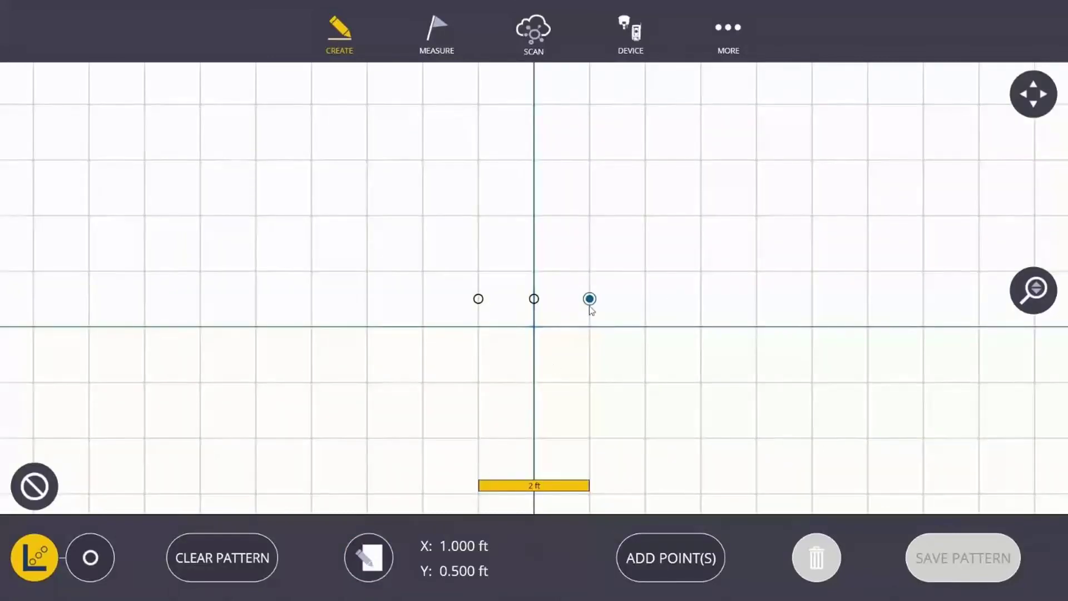
left_click(677, 561)
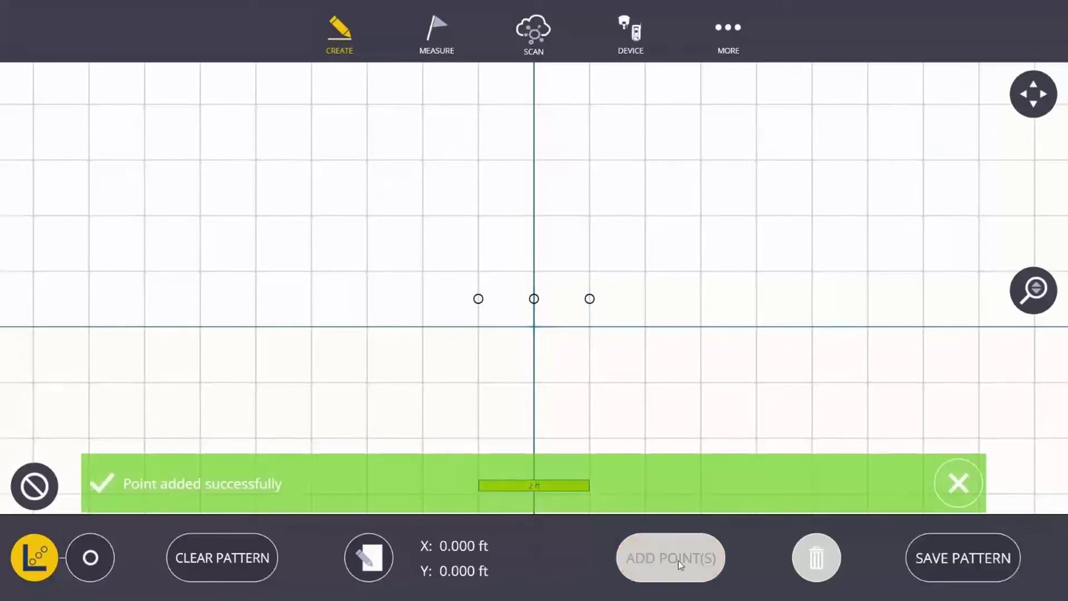
left_click(970, 483)
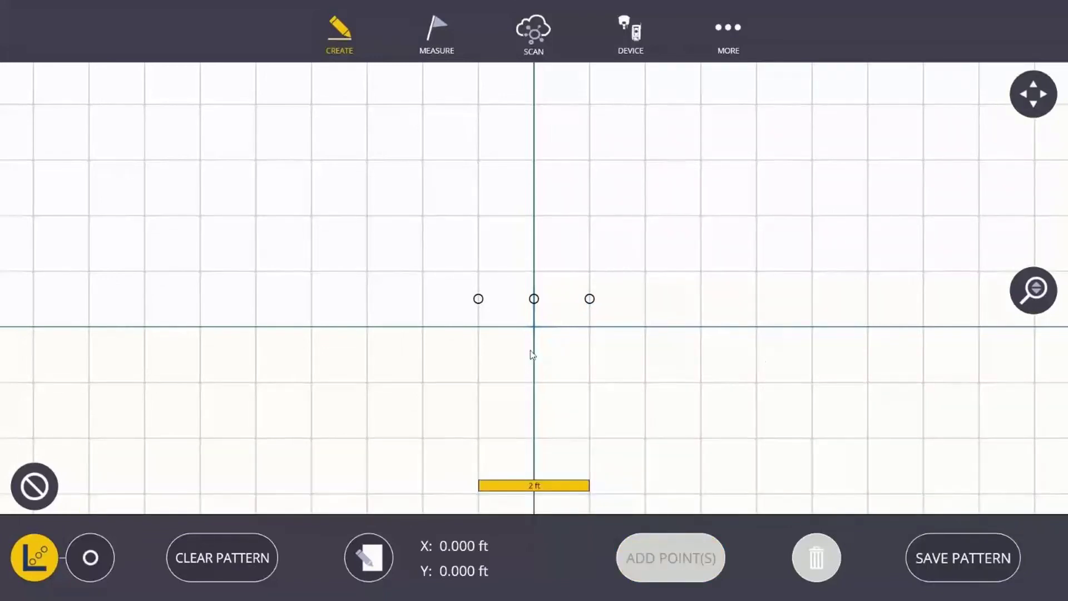
Set Y to -0.5 ft with X at 0 and add the fourth pattern point
left_click(360, 560)
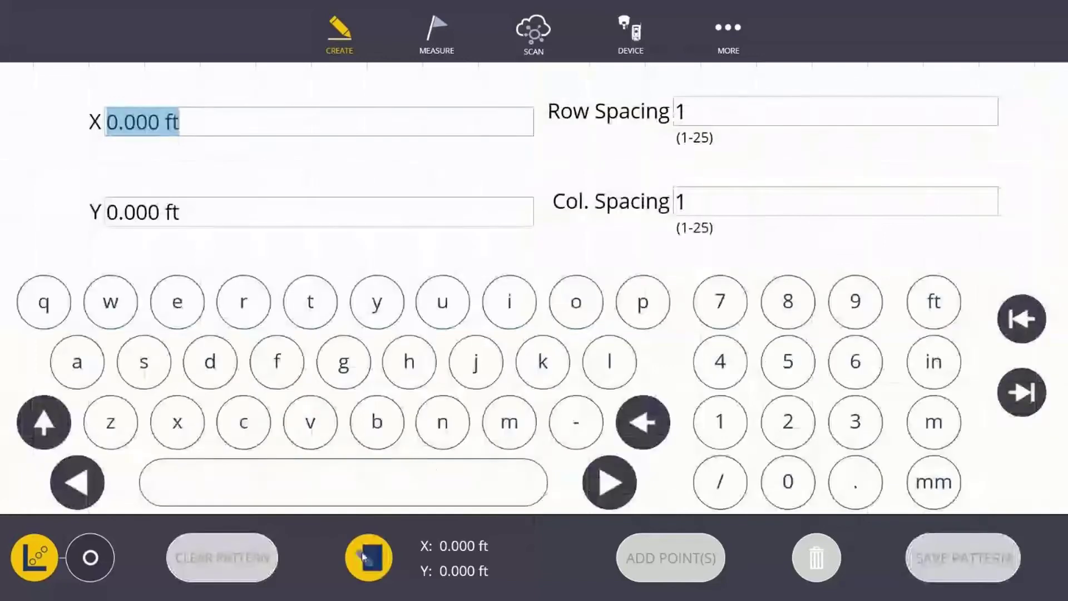
left_click(127, 221)
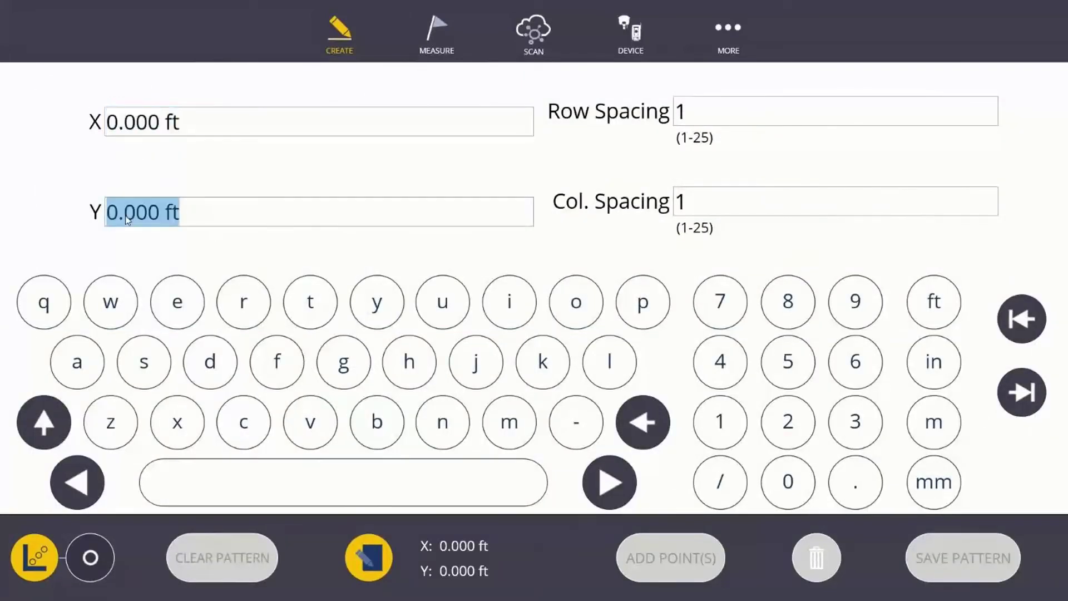
type("-")
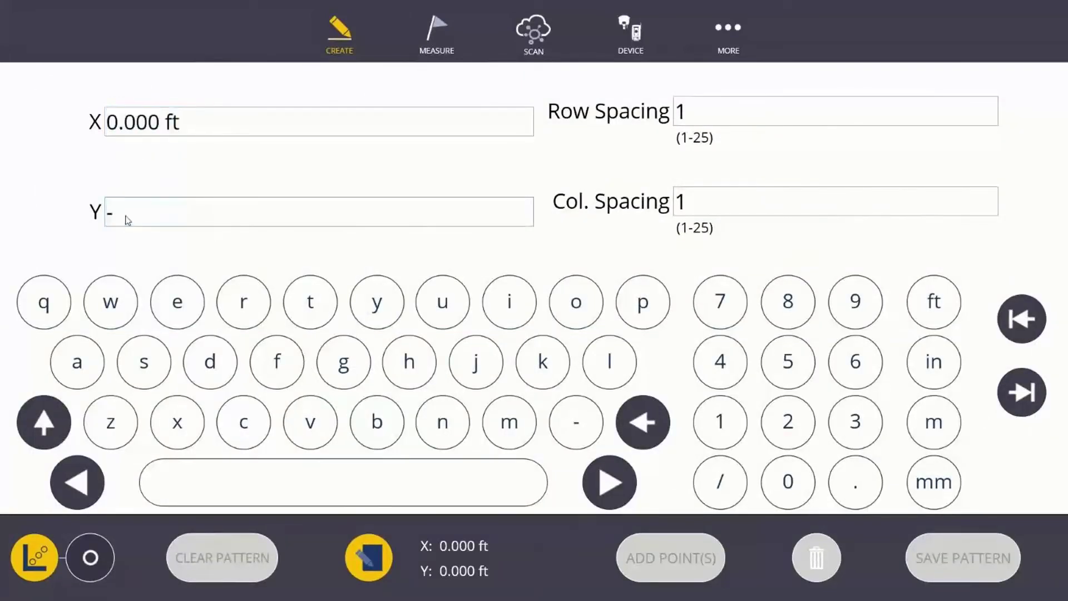
type(".5")
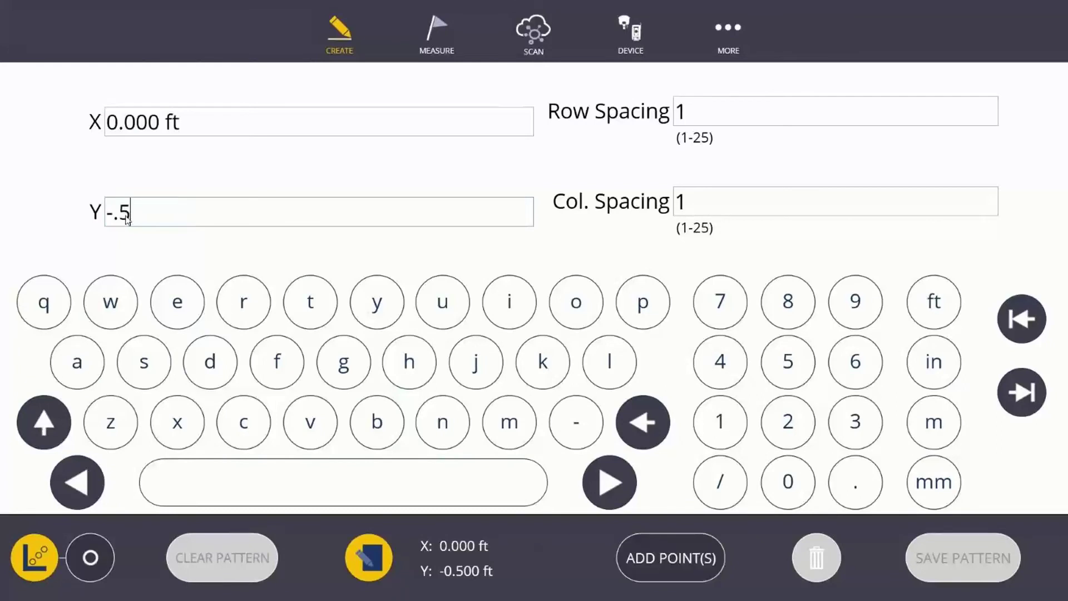
left_click(910, 295)
left_click(372, 567)
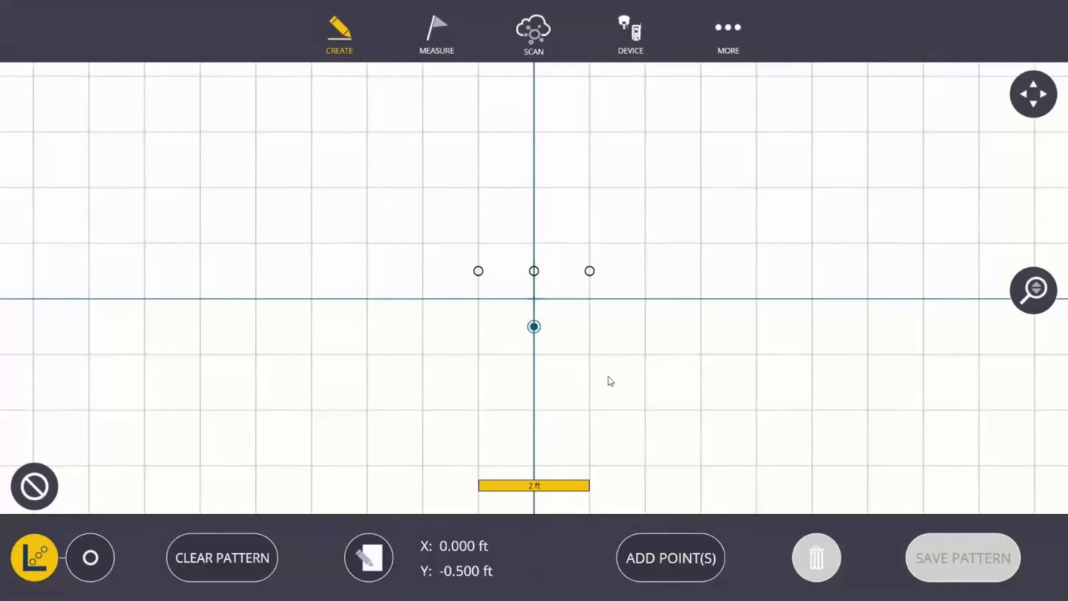
left_click(663, 558)
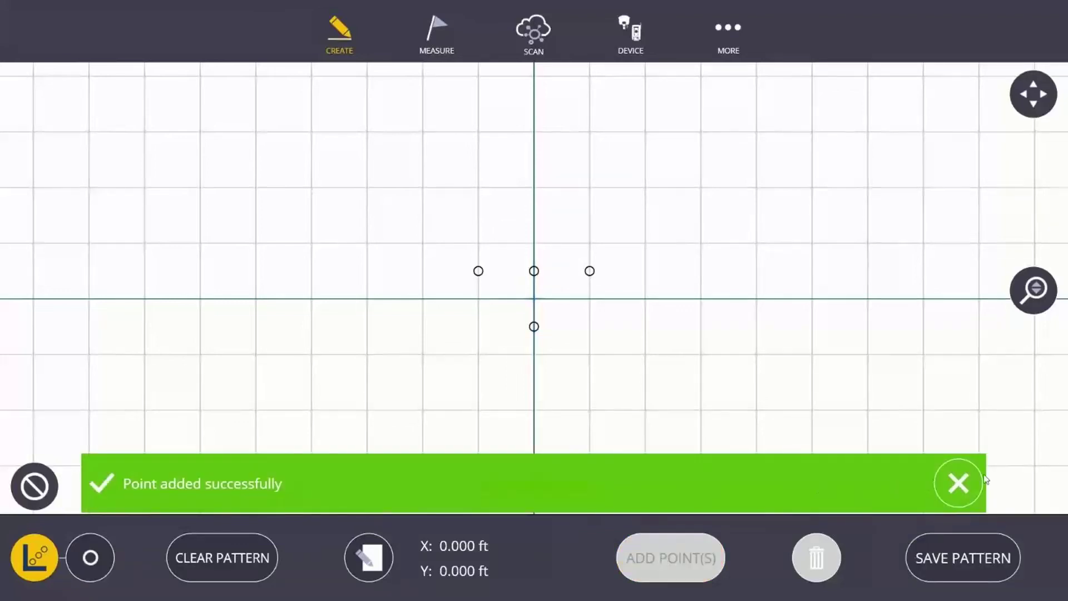
Add a fifth pattern point at X -1.000 ft, Y -0.500 ft, left of the fourth point
left_click(959, 484)
left_click(369, 558)
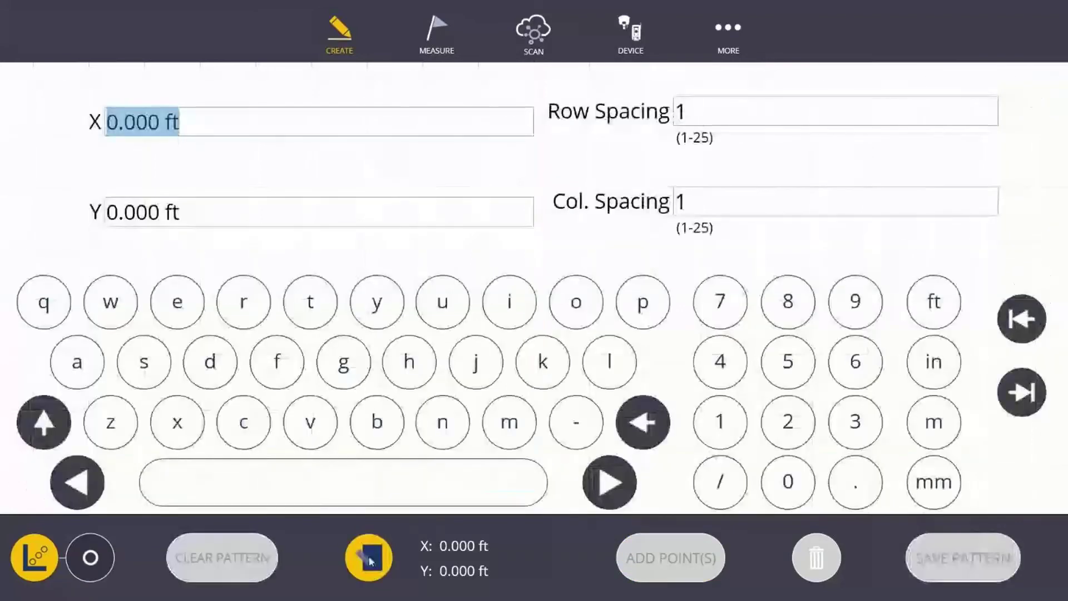
left_click(142, 213)
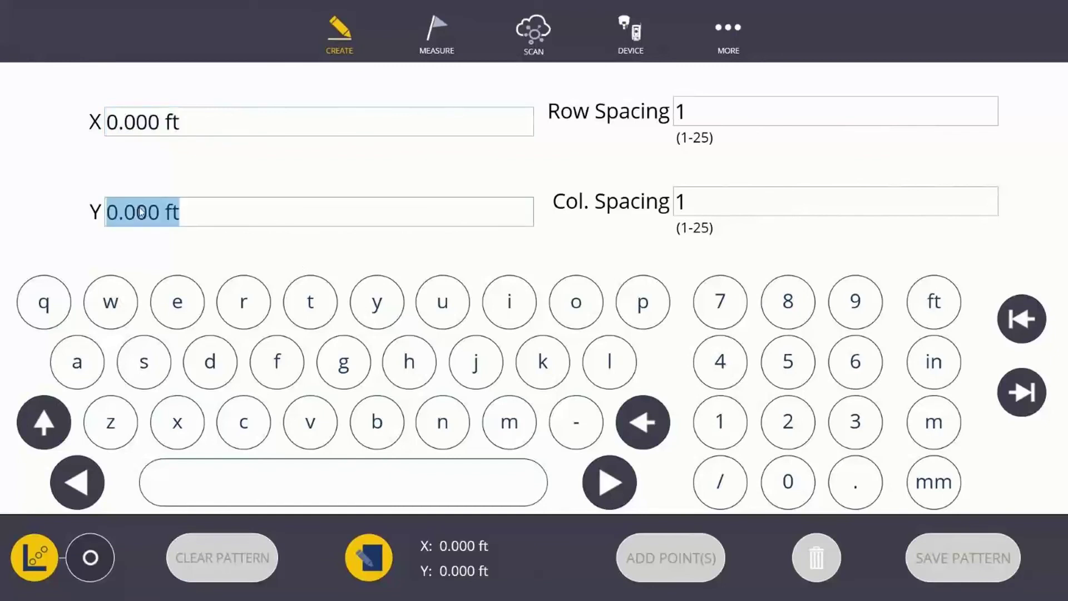
type(".5")
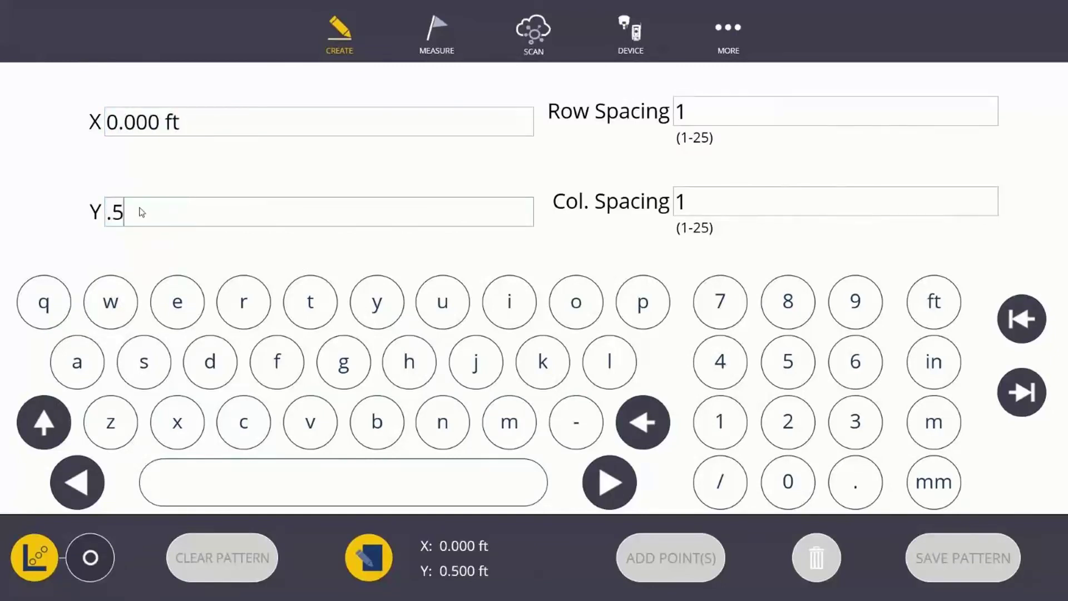
key("BackSpace")
key("BackSpace")
type("-.5")
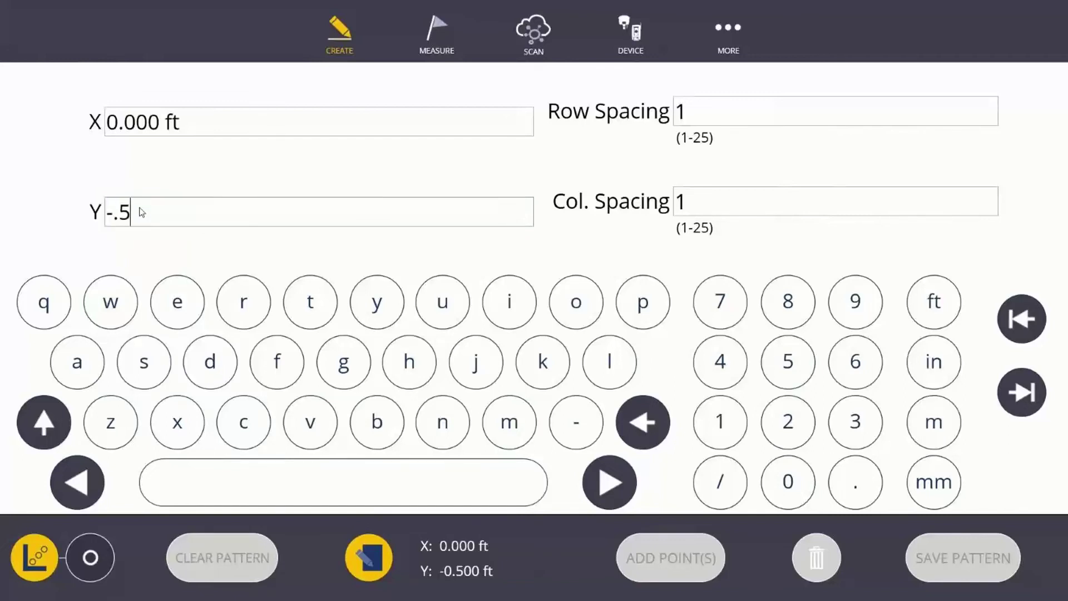
left_click(924, 301)
left_click(139, 126)
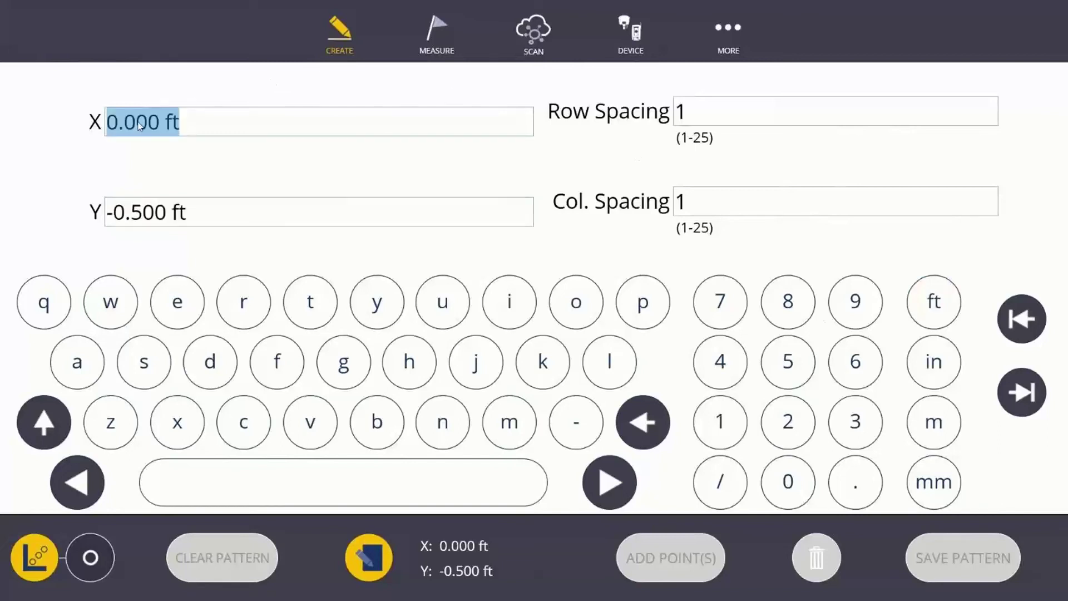
type("-")
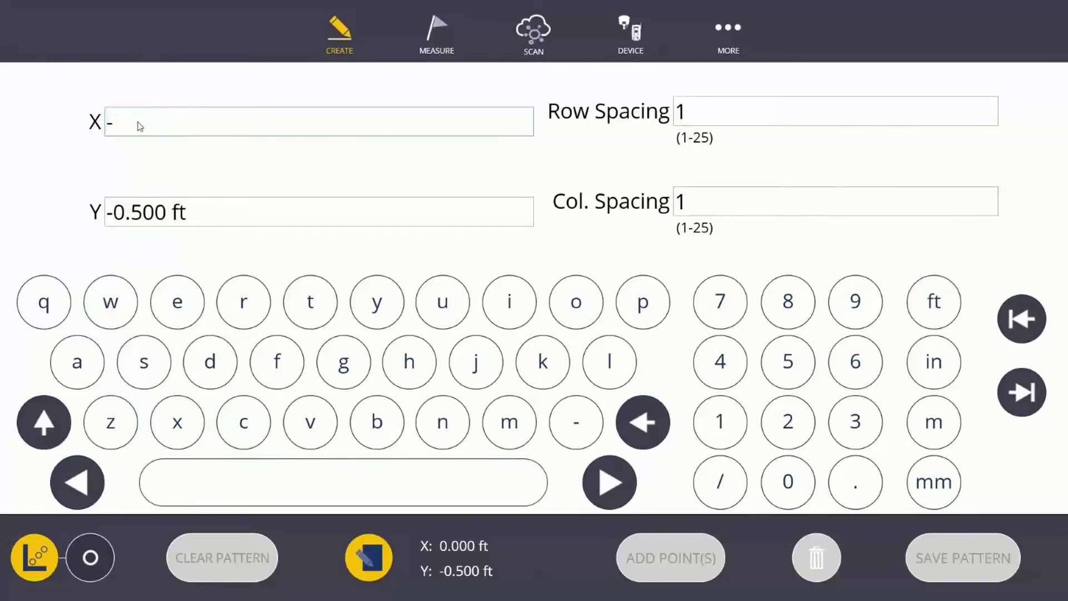
type("1")
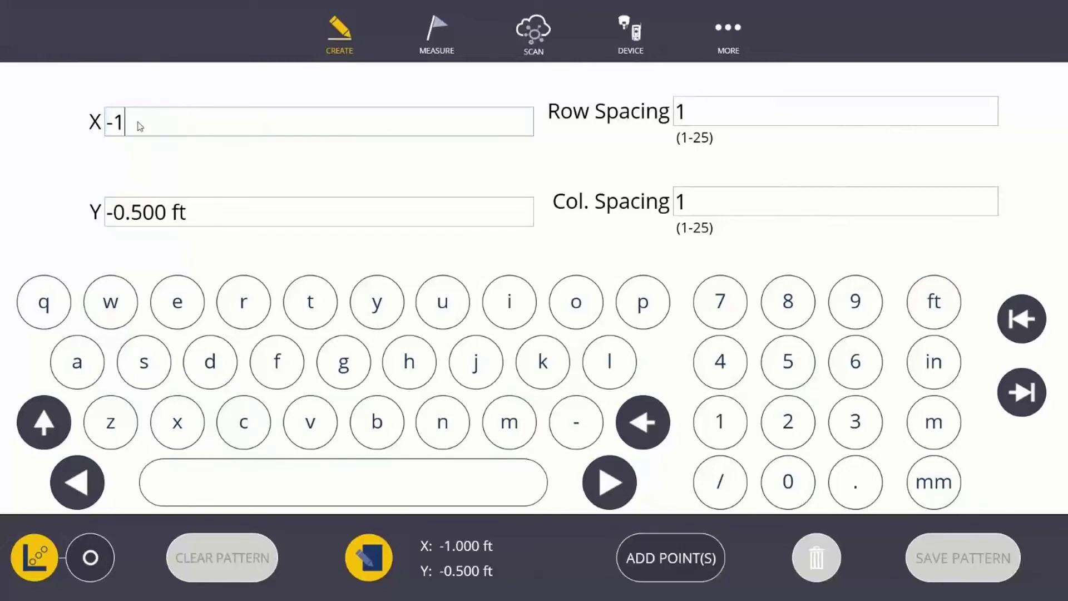
left_click(942, 296)
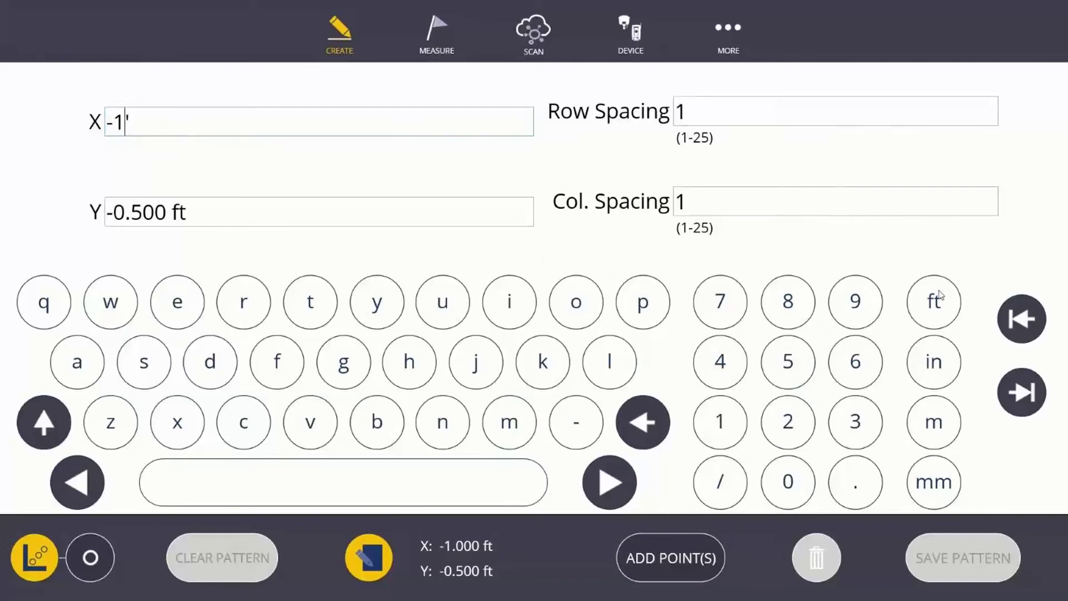
left_click(367, 559)
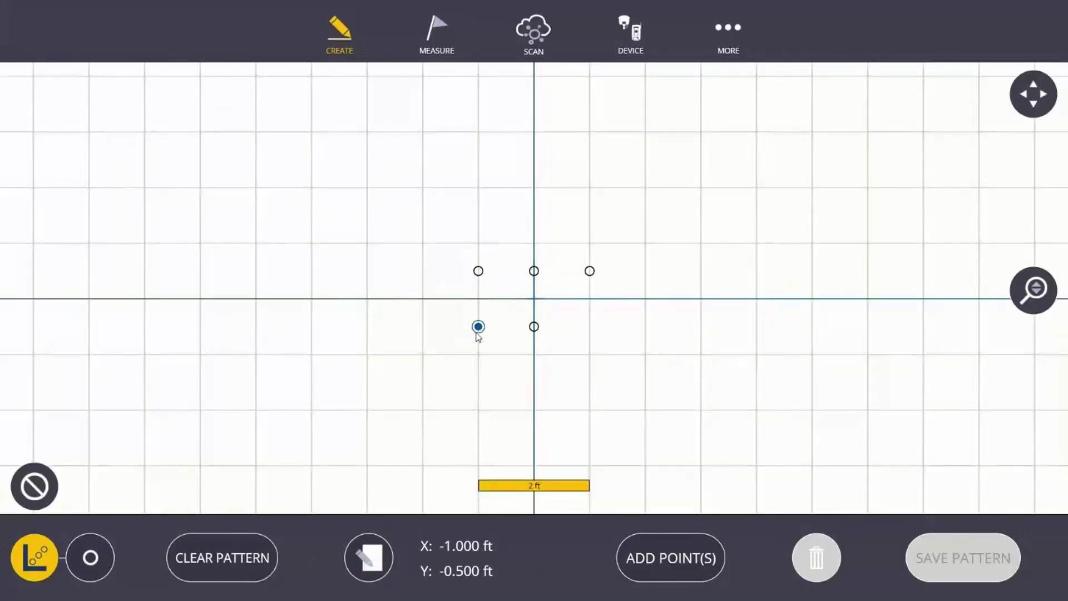
left_click(677, 555)
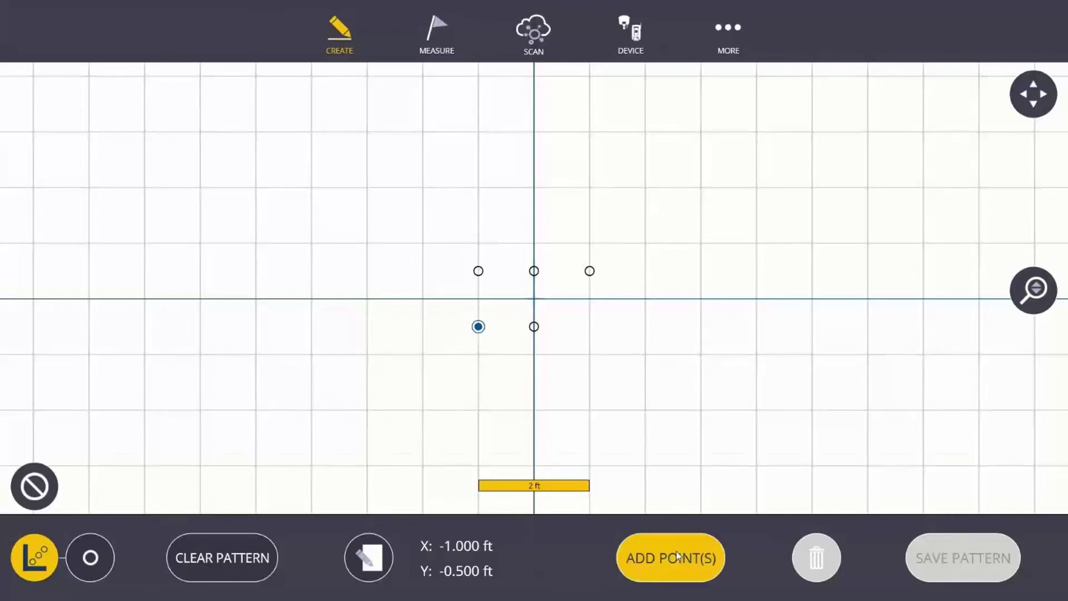
Add the sixth point at X 1.000 ft, Y -0.500 ft, completing two rows of three
left_click(370, 556)
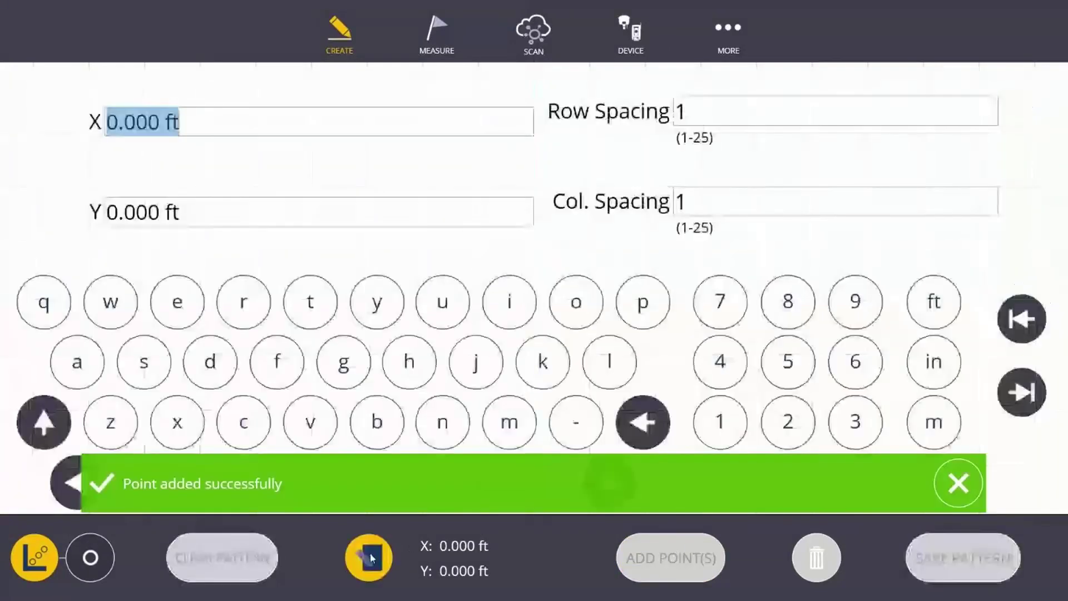
left_click(132, 215)
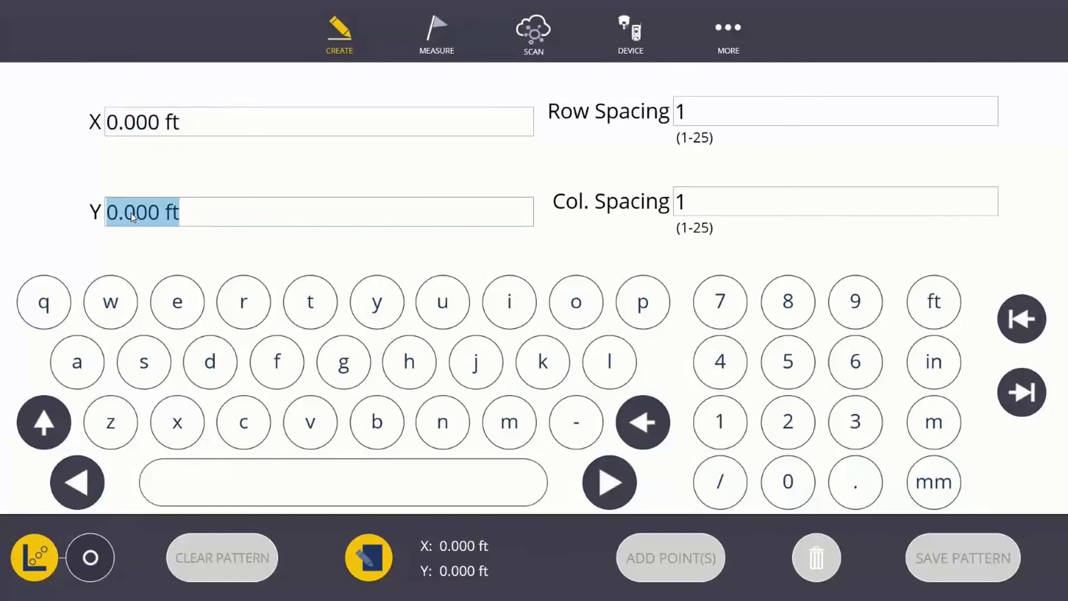
type("-.5")
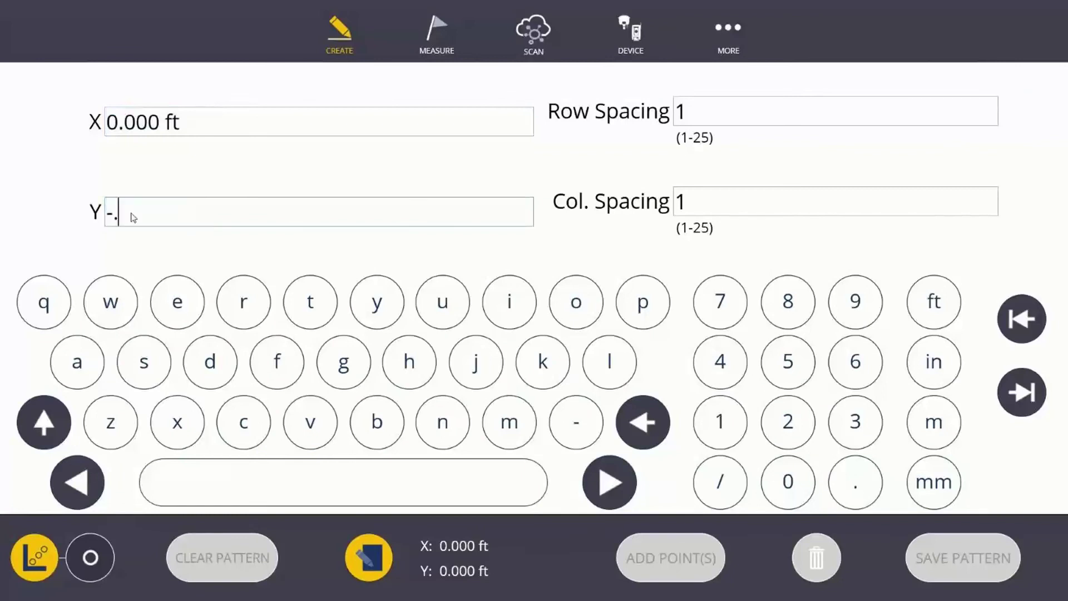
left_click(935, 301)
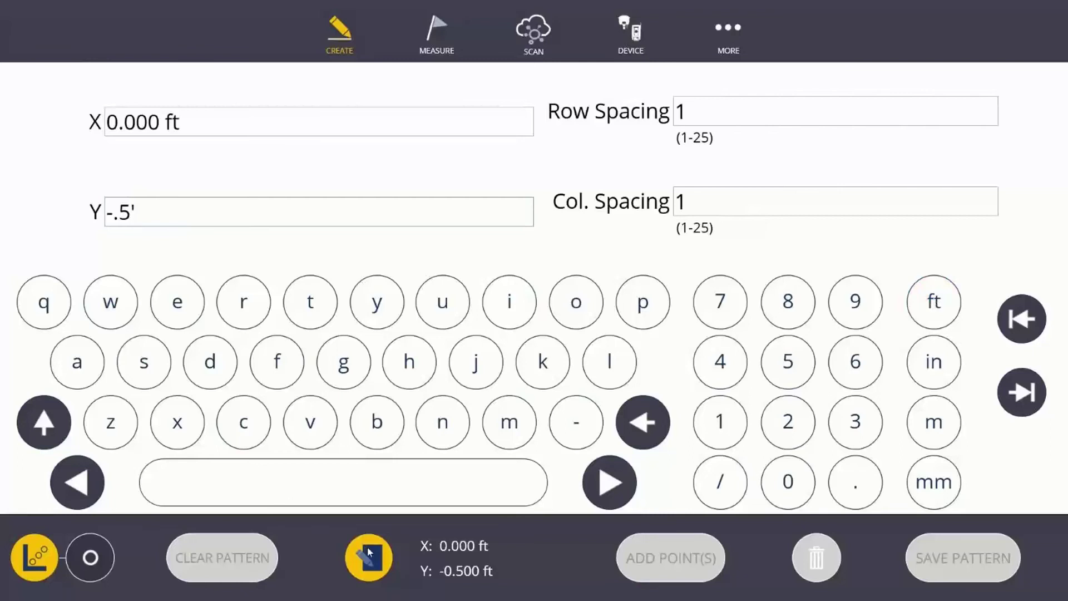
left_click(129, 127)
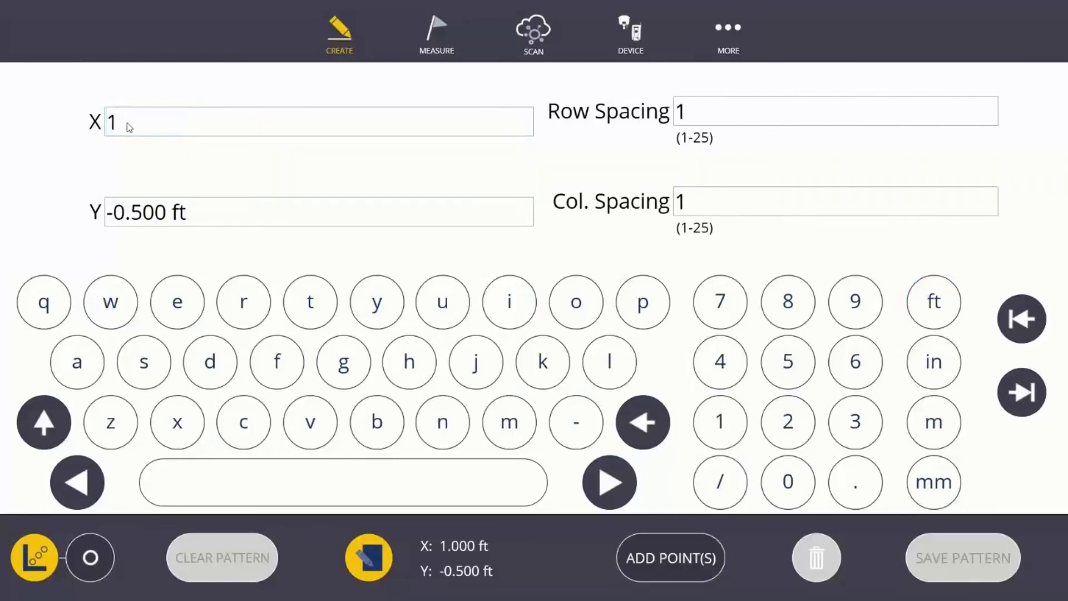
left_click(934, 301)
left_click(368, 558)
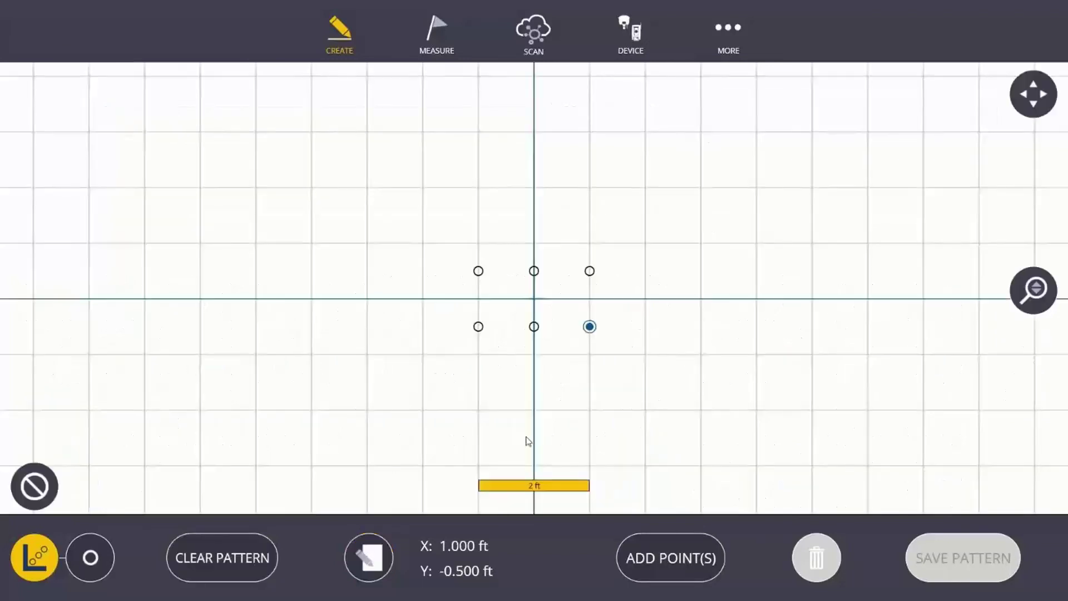
left_click(671, 557)
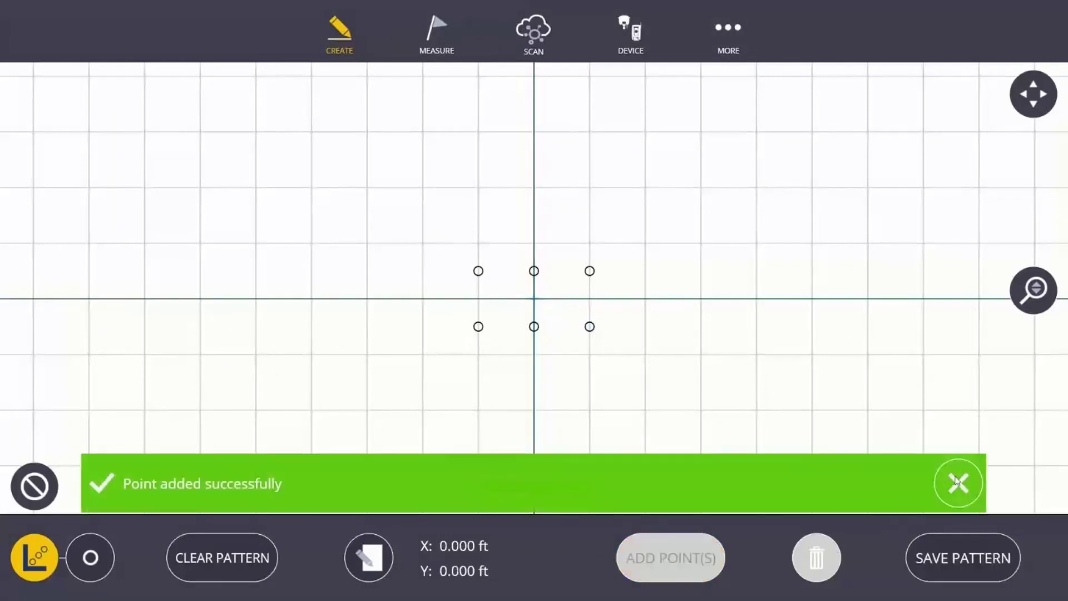
left_click(958, 482)
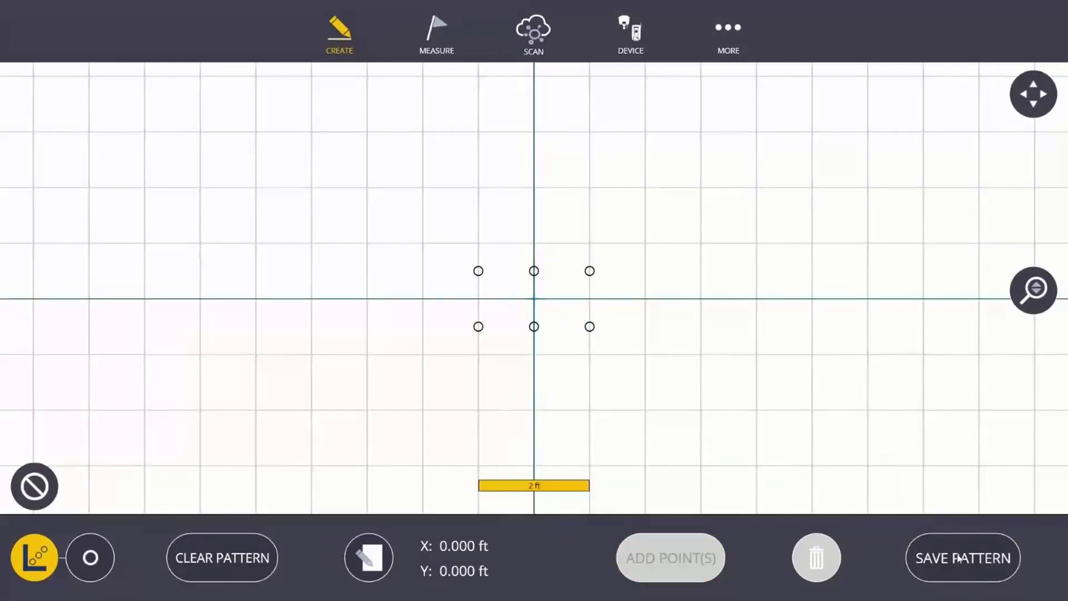
Save the six-point pattern under the name 'Anchor bolt'
left_click(958, 558)
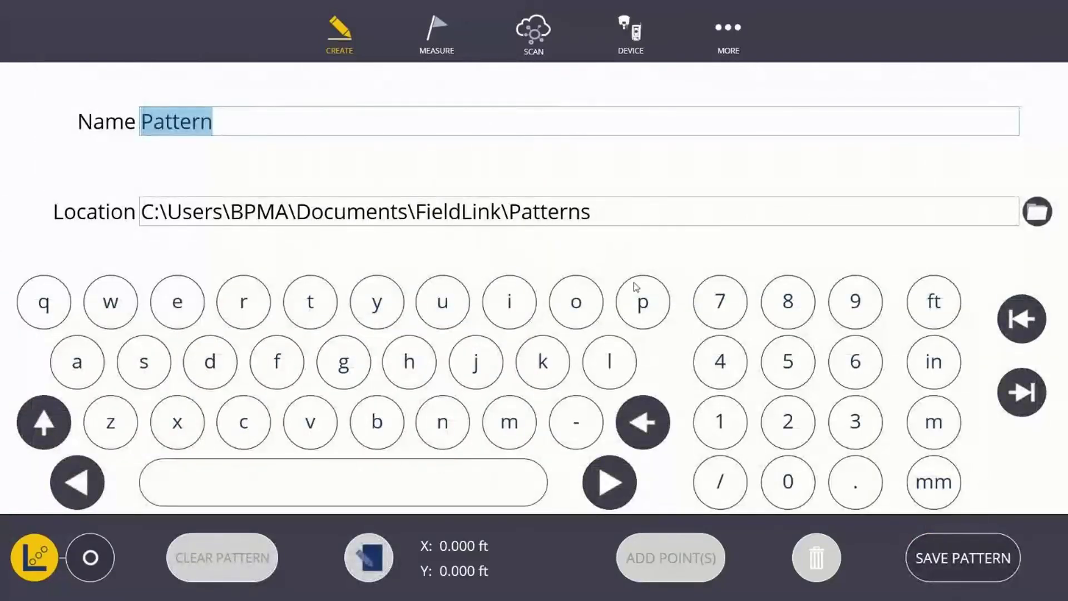
type("Anc")
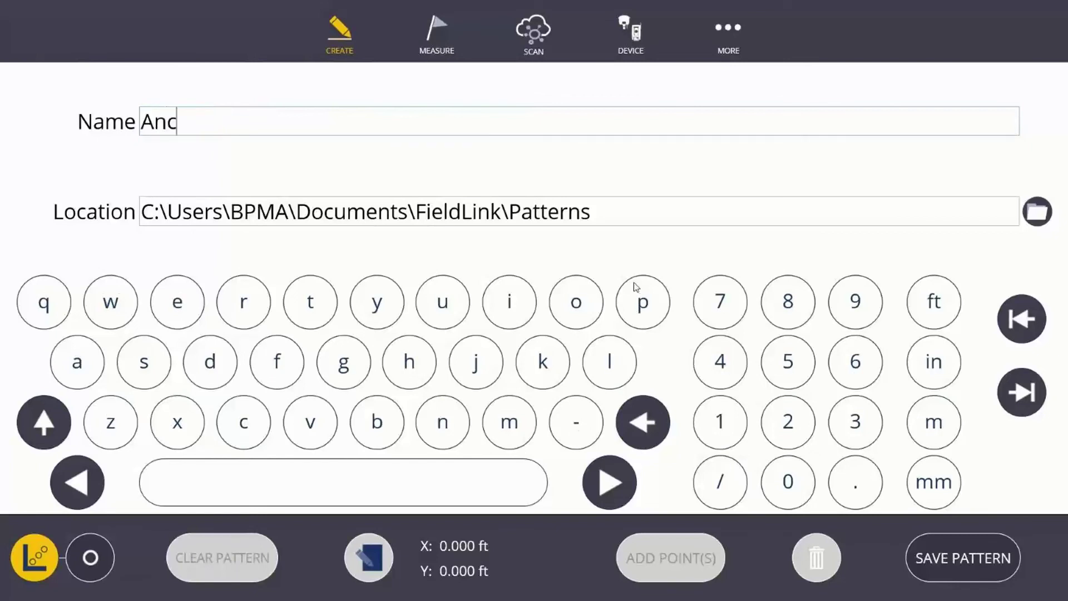
type("hor bolt")
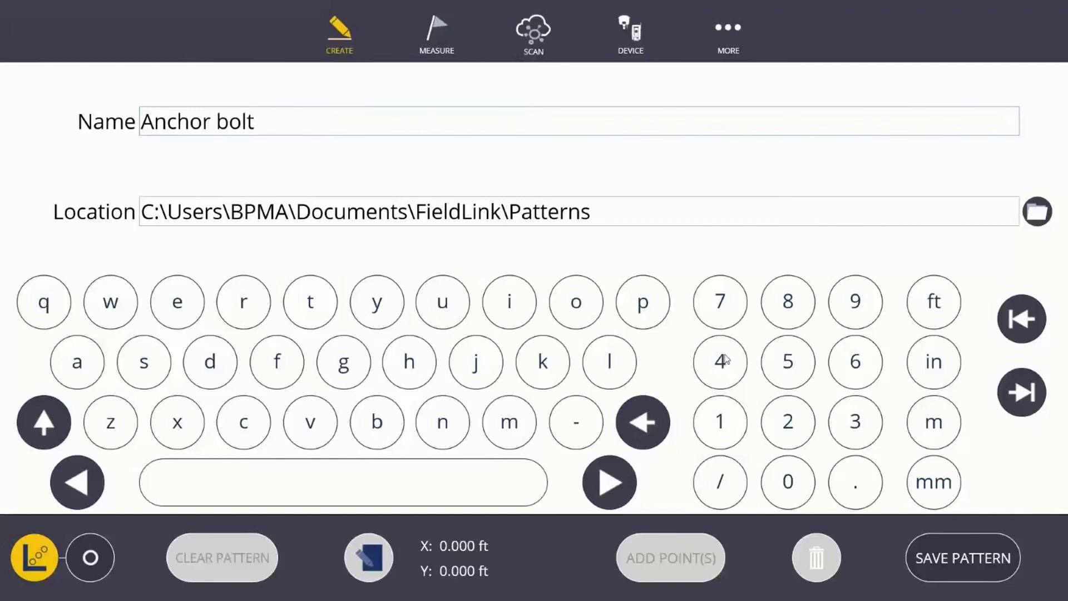
left_click(951, 559)
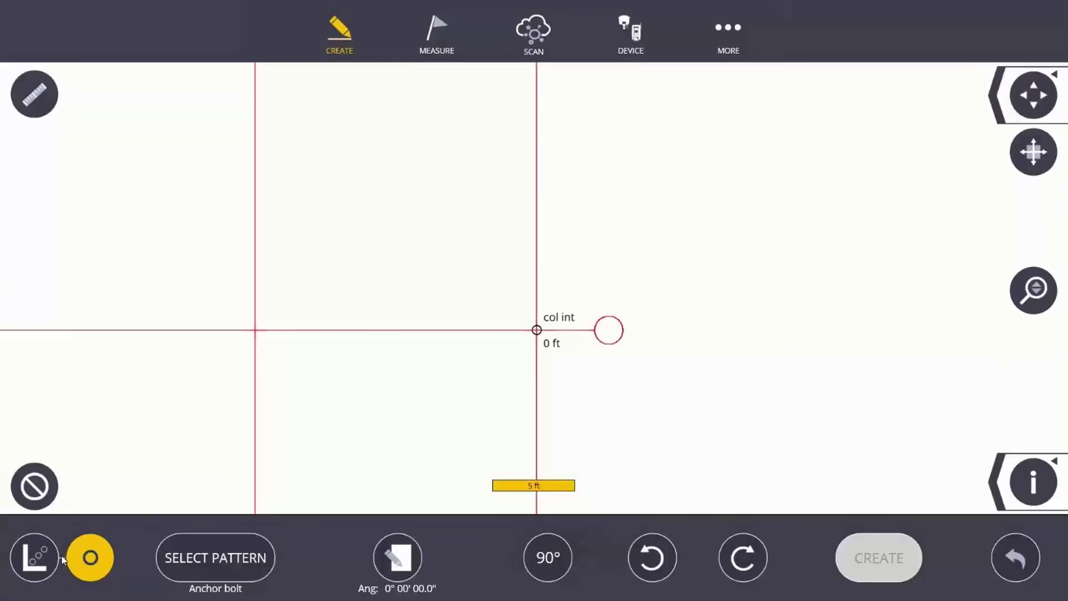
Pick 'Anchor bolt' from the saved Patterns list and load it onto the plan
left_click(223, 559)
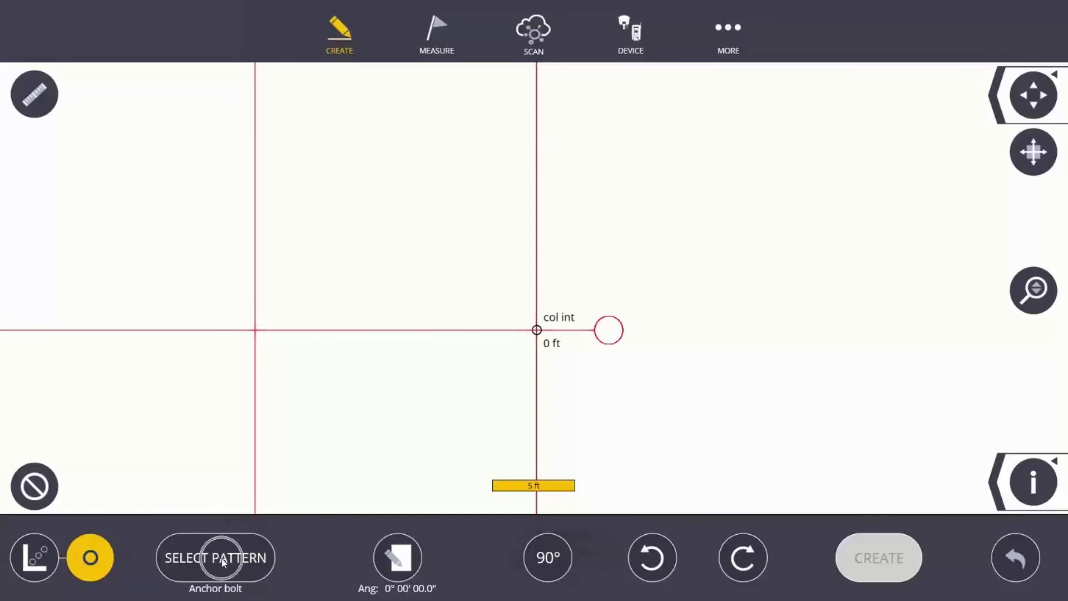
left_click(223, 559)
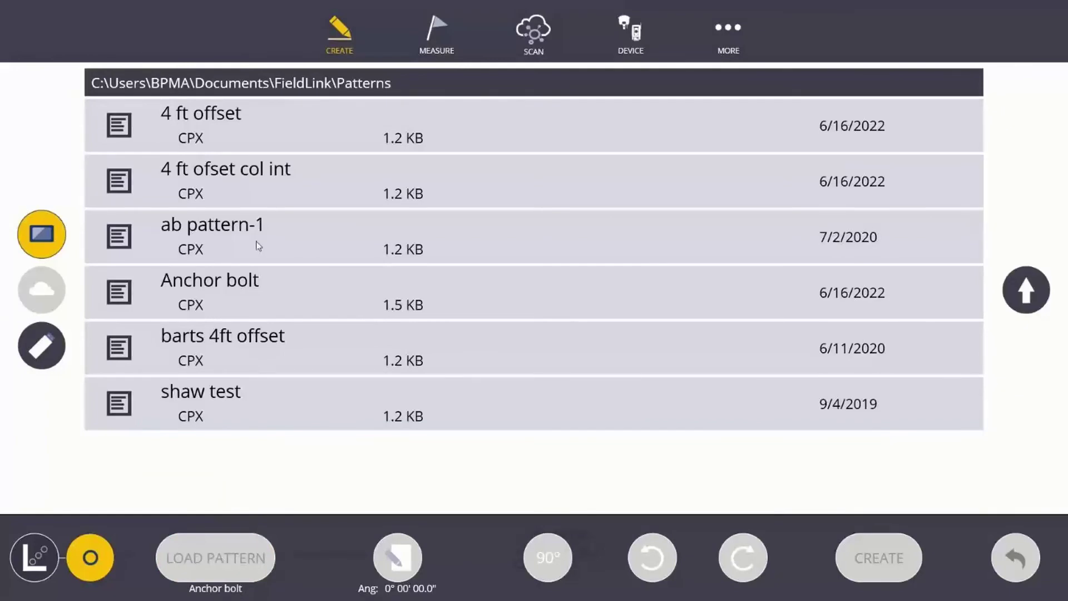
left_click(199, 303)
left_click(198, 303)
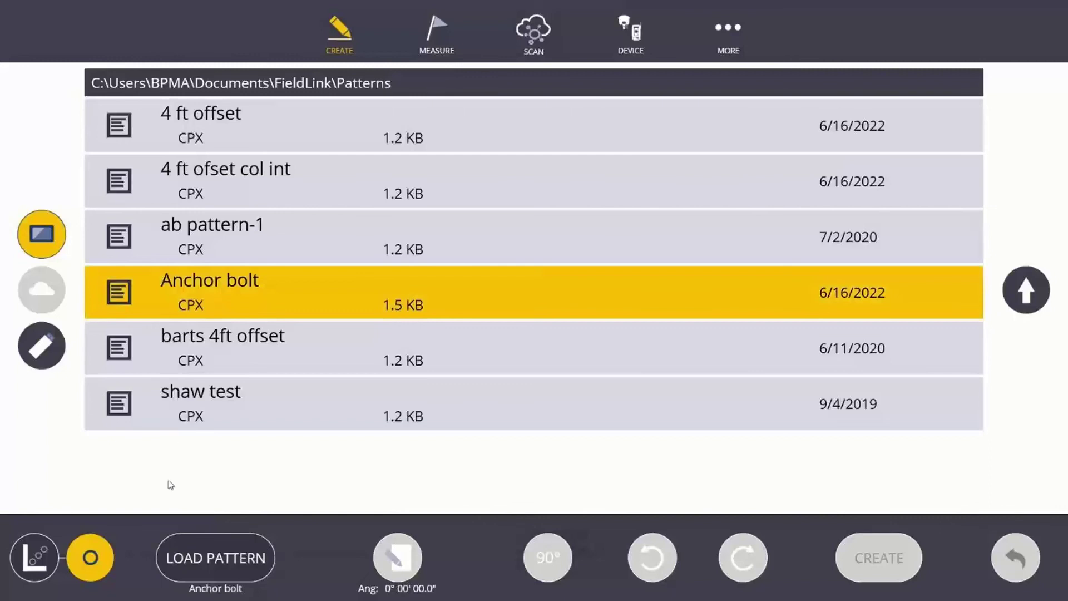
left_click(221, 561)
left_click(222, 560)
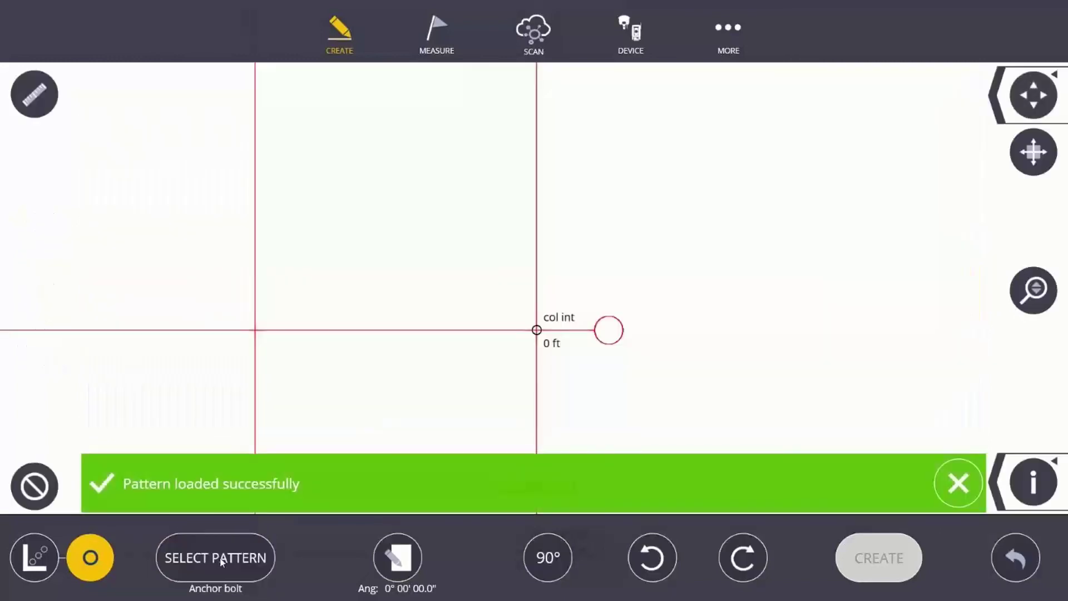
left_click(399, 558)
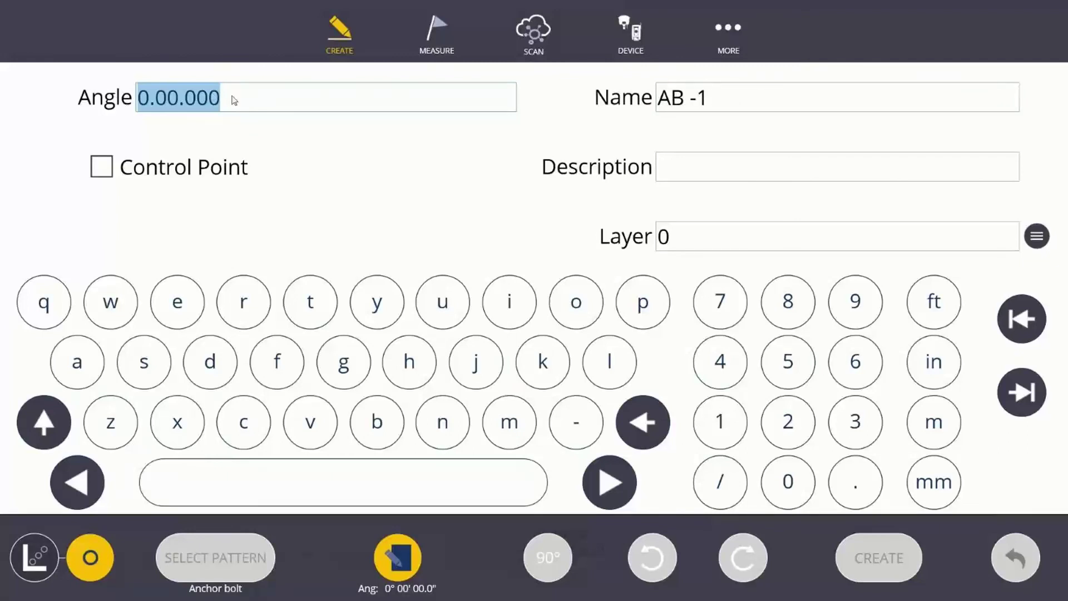
left_click(401, 556)
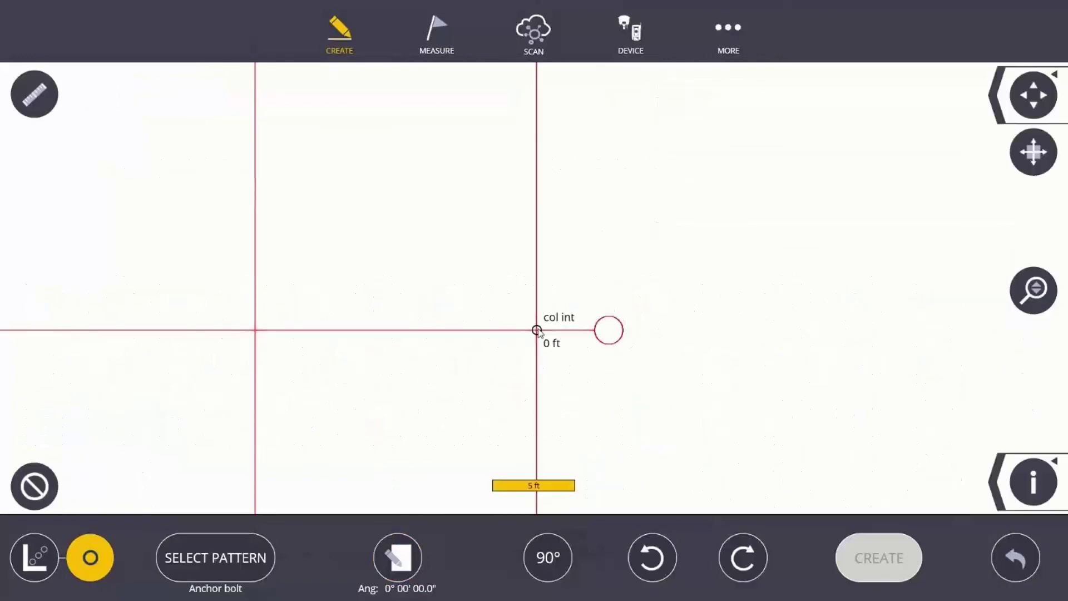
Place the Anchor bolt pattern on the col int point, rotated 90°
left_click(537, 331)
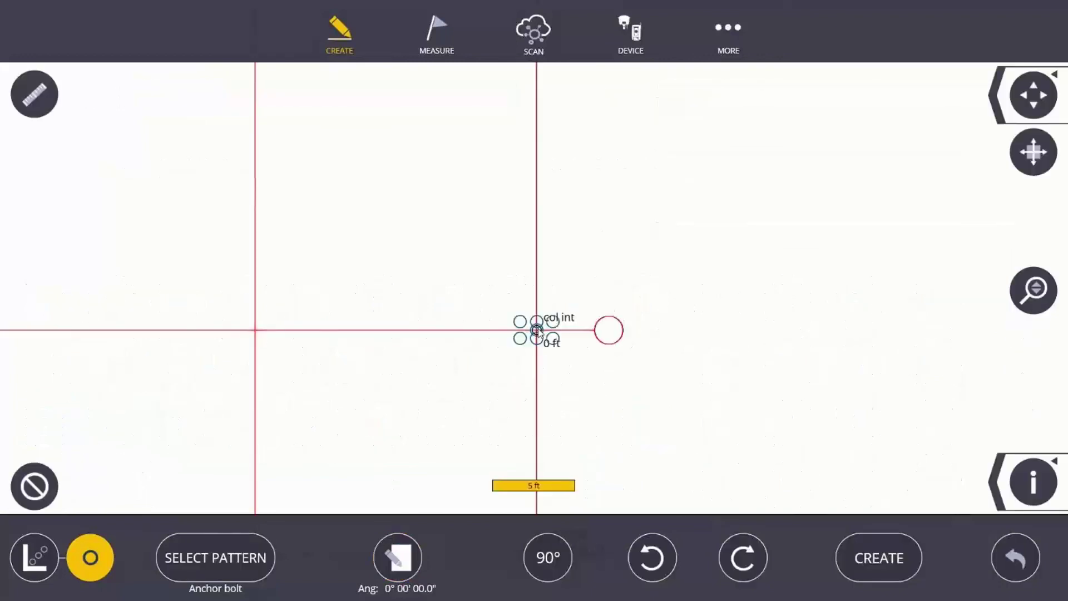
scroll(526, 367, "up", 5)
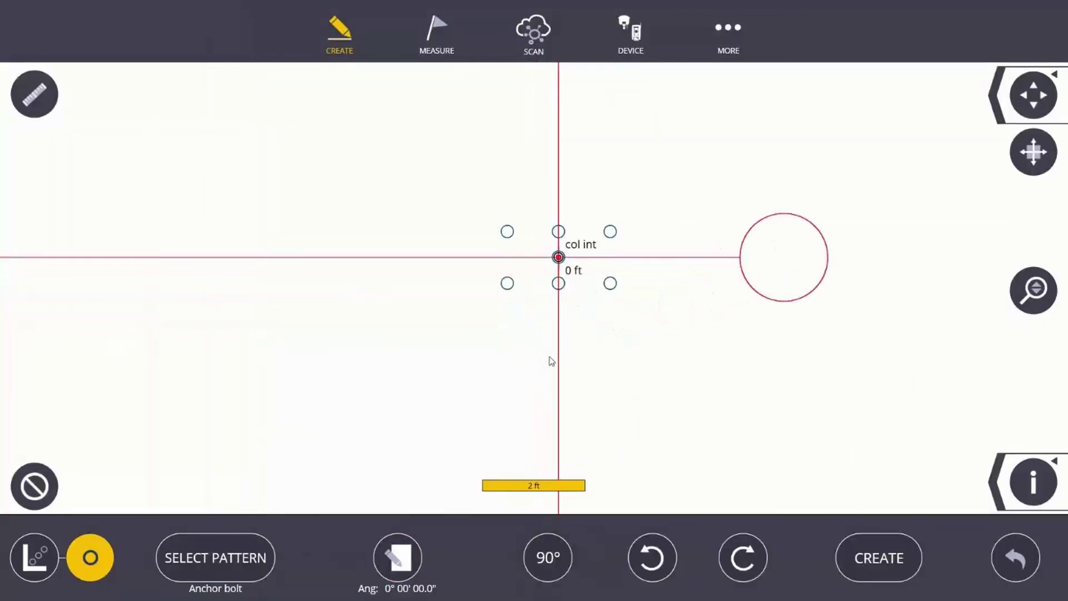
scroll(552, 361, "up", 2)
scroll(513, 306, "up", 3)
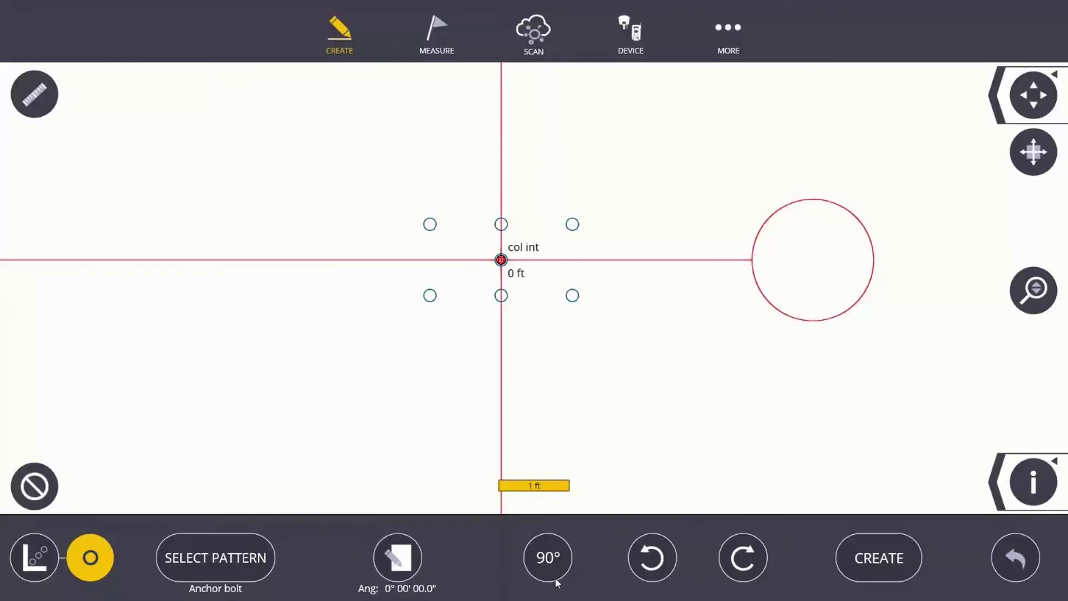
left_click(744, 559)
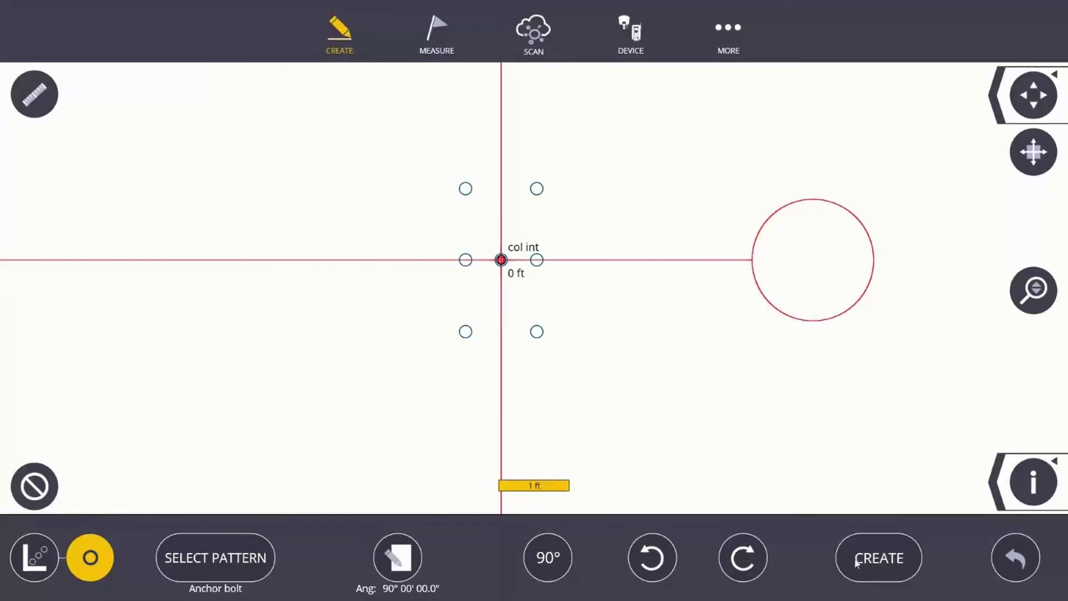
Create the six anchor bolt points AB-1 through AB-6
left_click(900, 560)
left_click(879, 558)
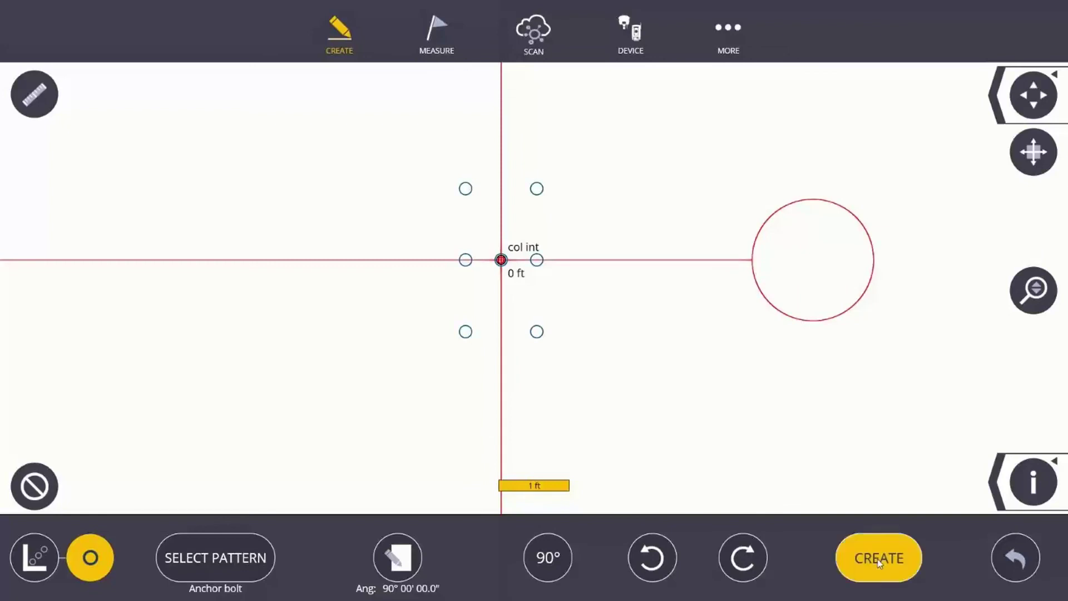
scroll(485, 207, "up", 3)
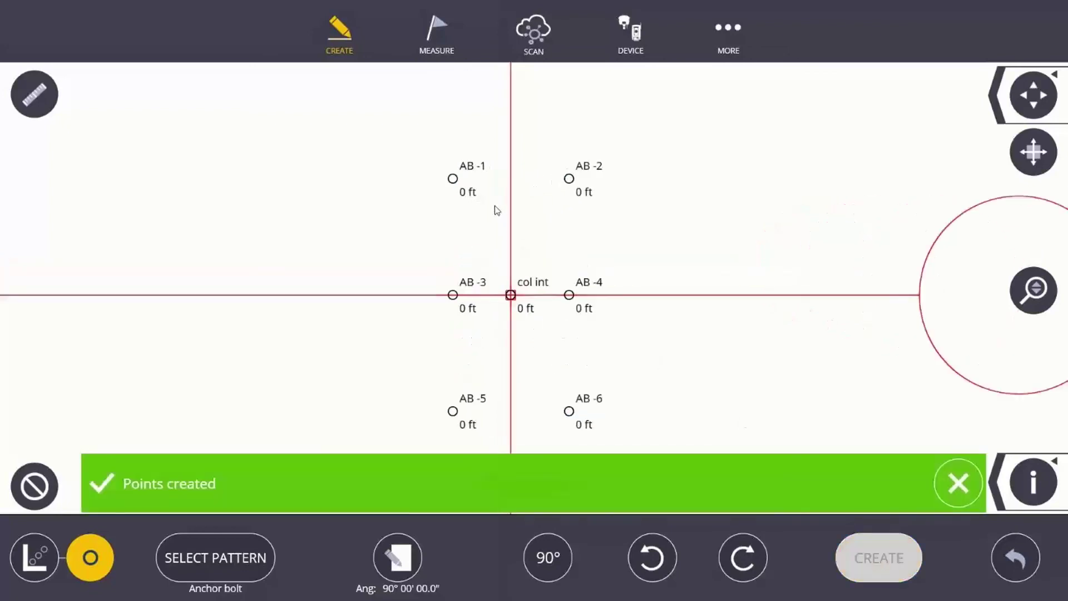